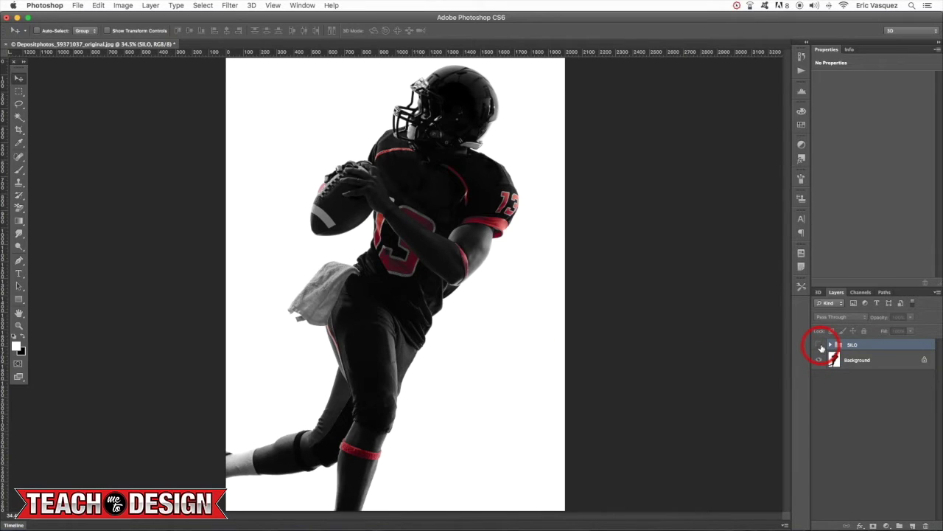
- Show and expand the SILO group and hide the original Background layer
click(820, 345)
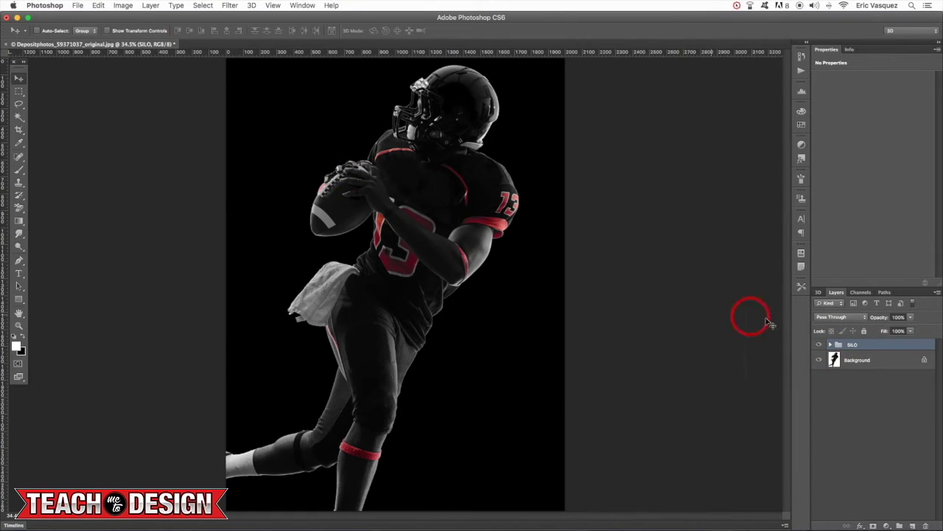
click(831, 359)
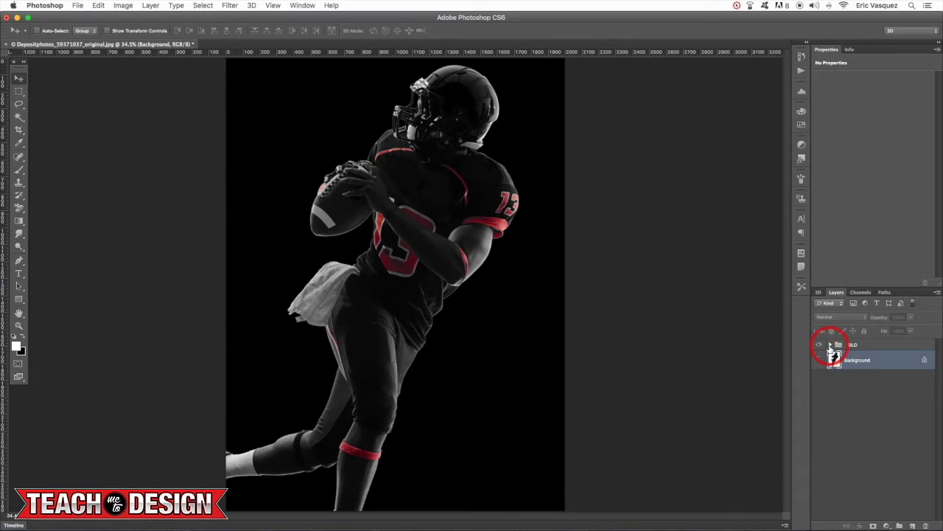
click(831, 345)
click(855, 346)
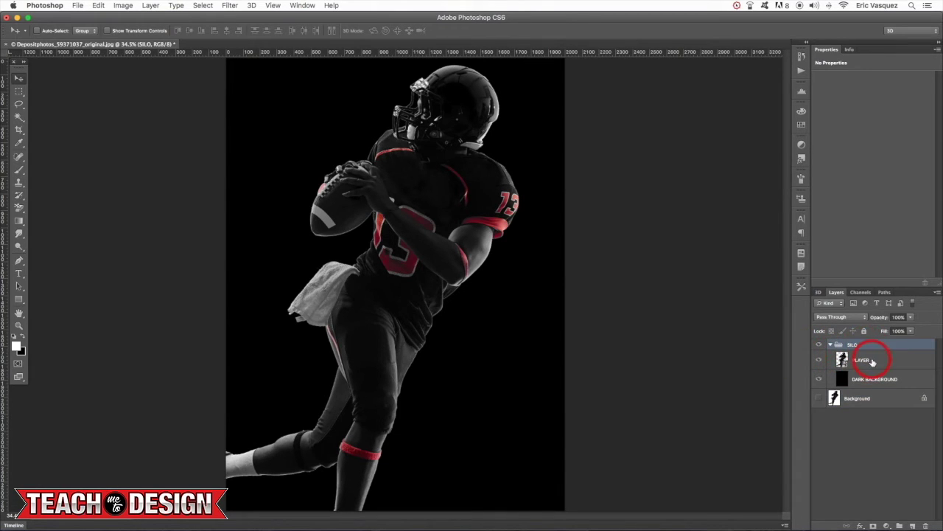
- Examine the PLAYER and DARK BACKGROUND layers in the SILO group by switching the dark background's visibility off and on
drag(872, 361, 835, 381)
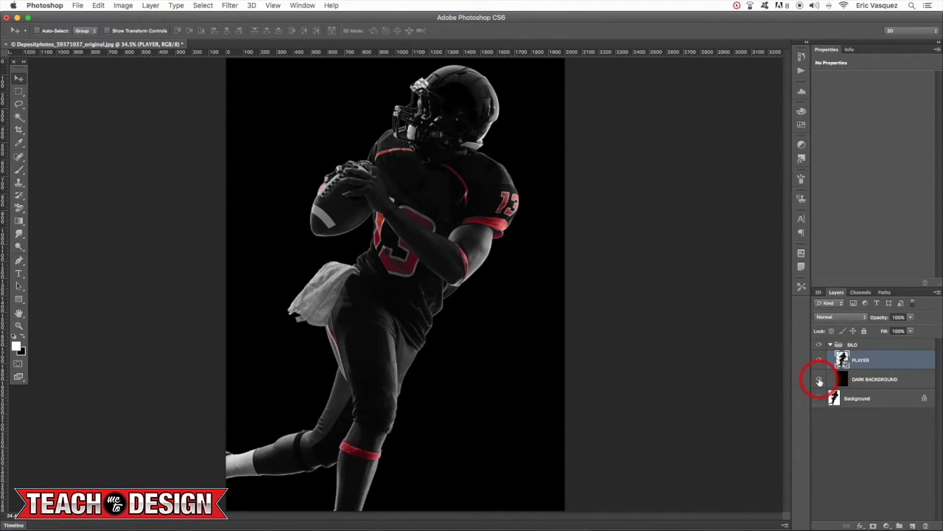
click(820, 380)
click(819, 380)
click(831, 345)
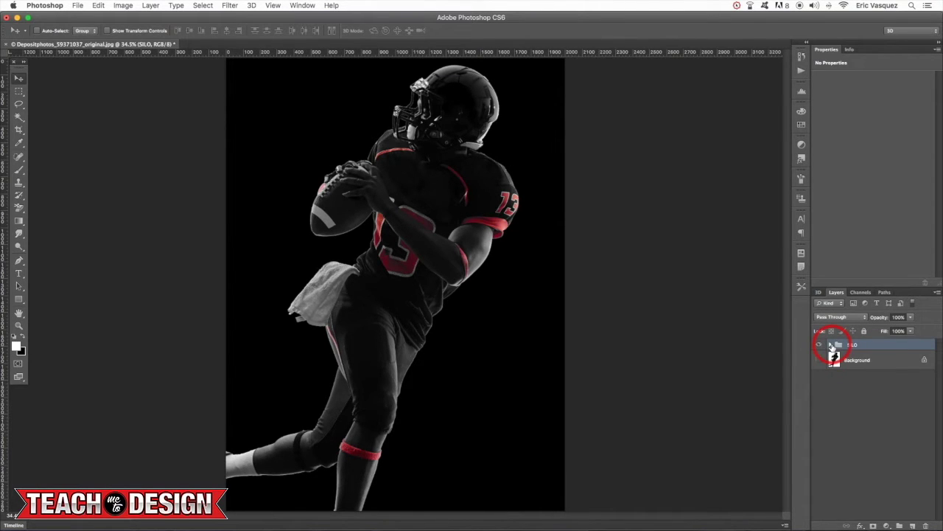
click(832, 345)
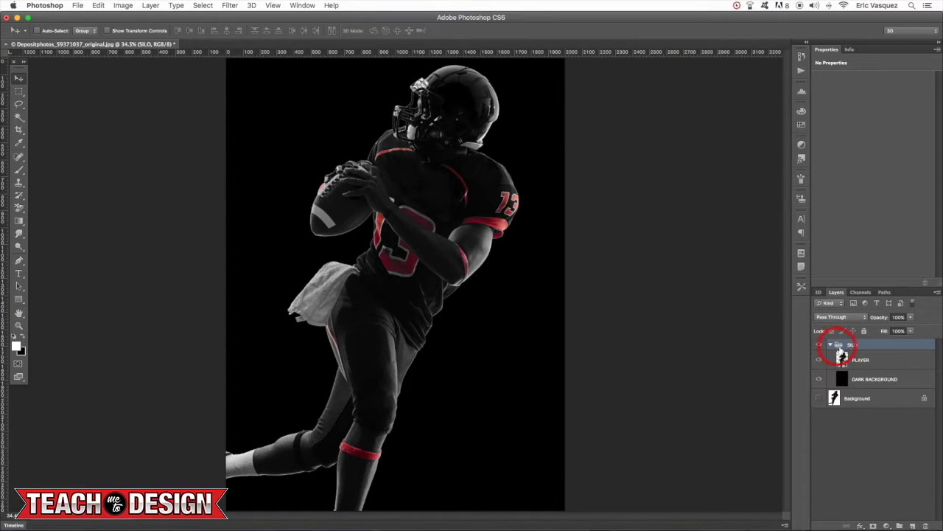
- Add a Gradient Overlay effect to the DARK BACKGROUND layer and set its style to Radial
click(909, 381)
double_click(929, 381)
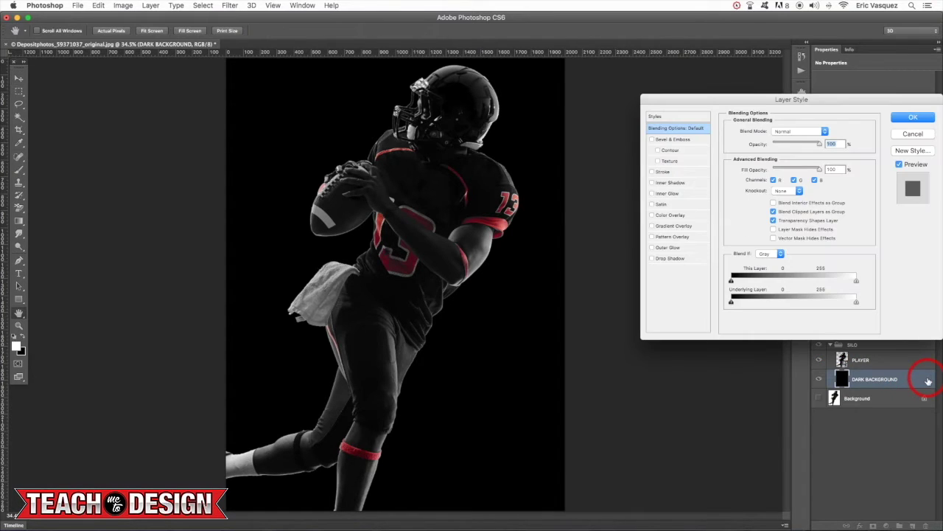
click(670, 225)
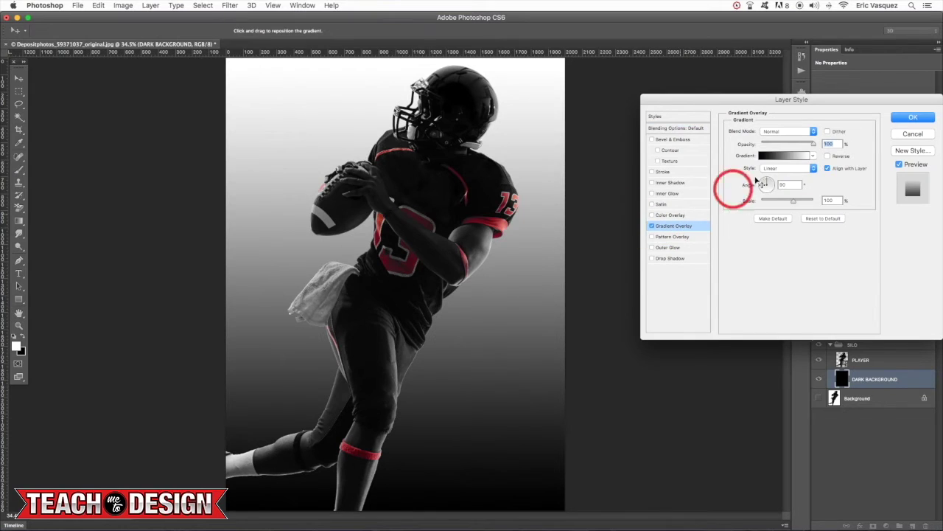
click(785, 169)
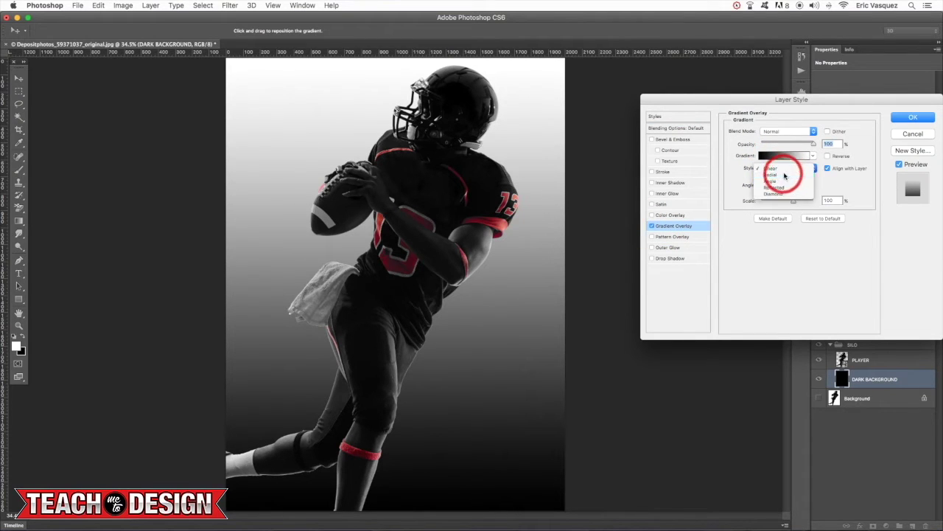
click(783, 175)
- Base the overlay gradient on the Red, Green preset with its green end stop changed to dark red 330101, and apply the layer style
click(781, 155)
click(594, 136)
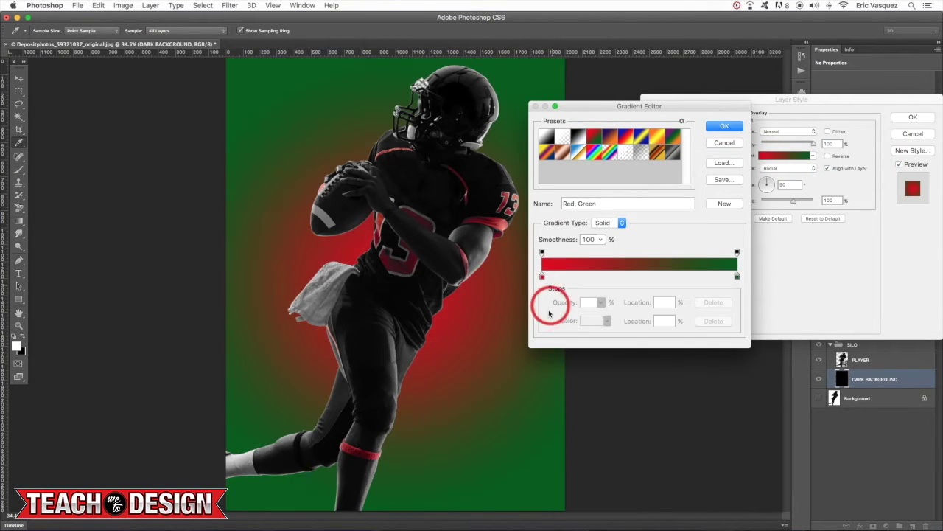
double_click(737, 277)
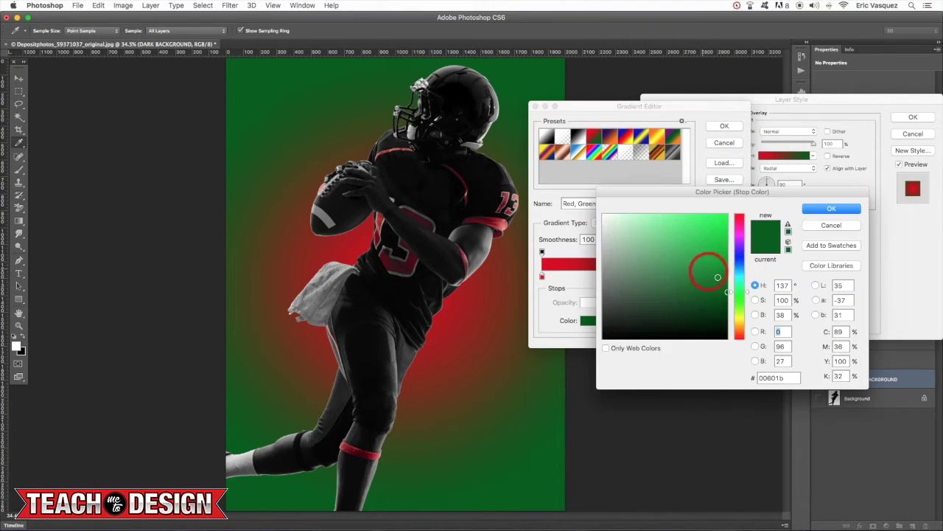
click(726, 314)
drag(739, 225, 744, 206)
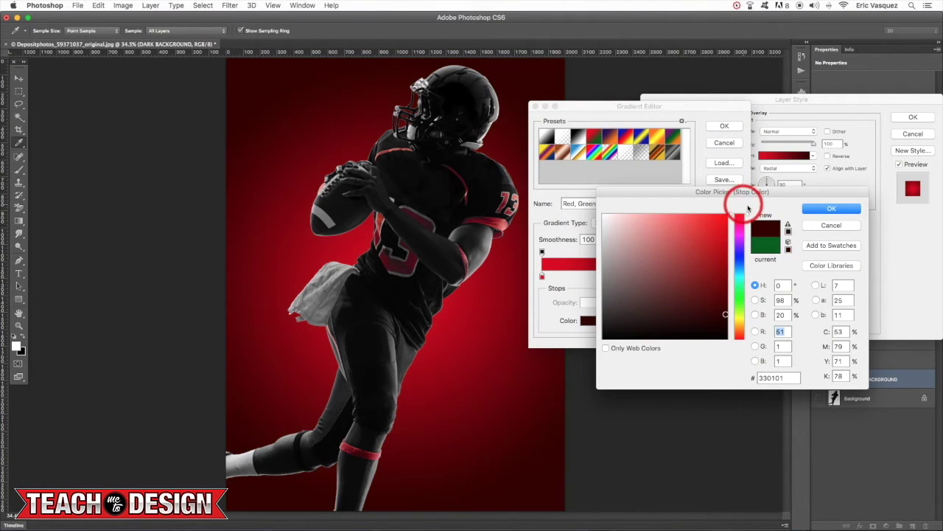
click(830, 210)
click(724, 126)
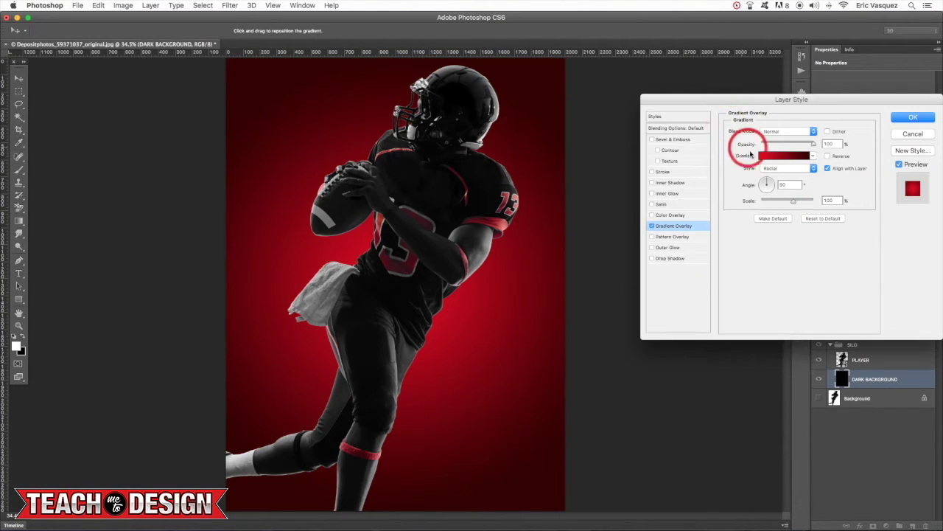
click(912, 117)
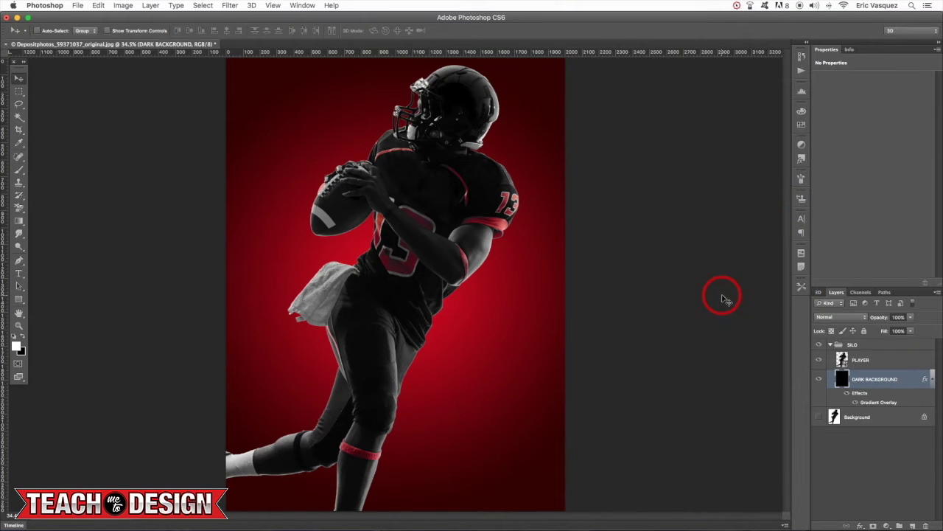
click(932, 379)
- Add a new layer above PLAYER and open the Brush tool's tip settings and brush presets
click(875, 361)
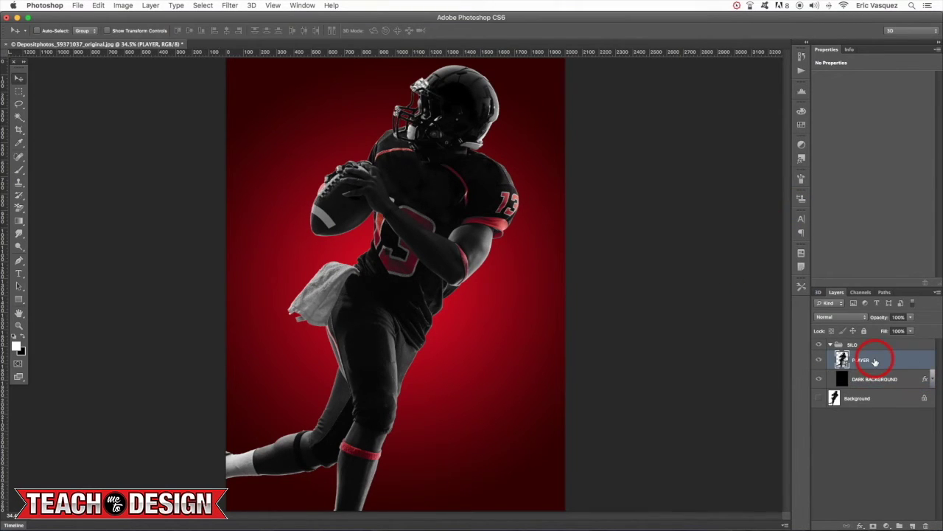
key(super+alt+shift+n)
key(b)
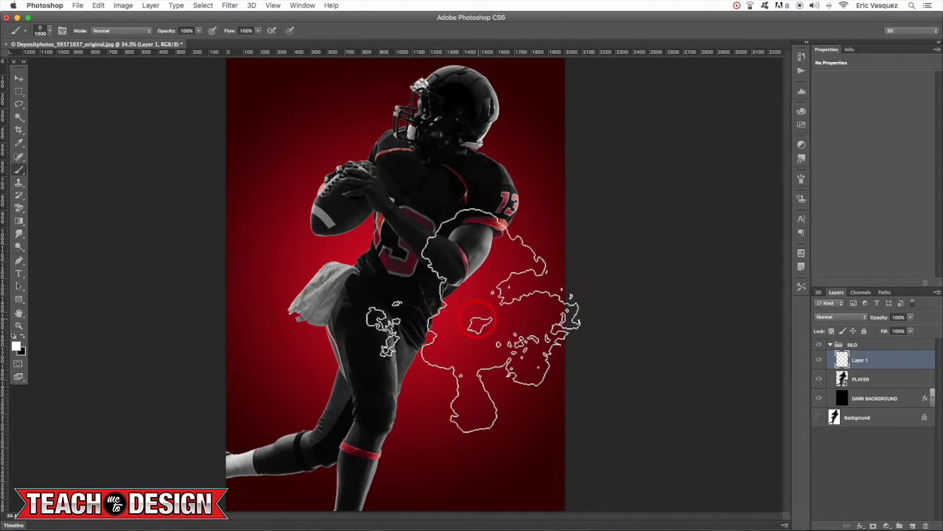
key(F5)
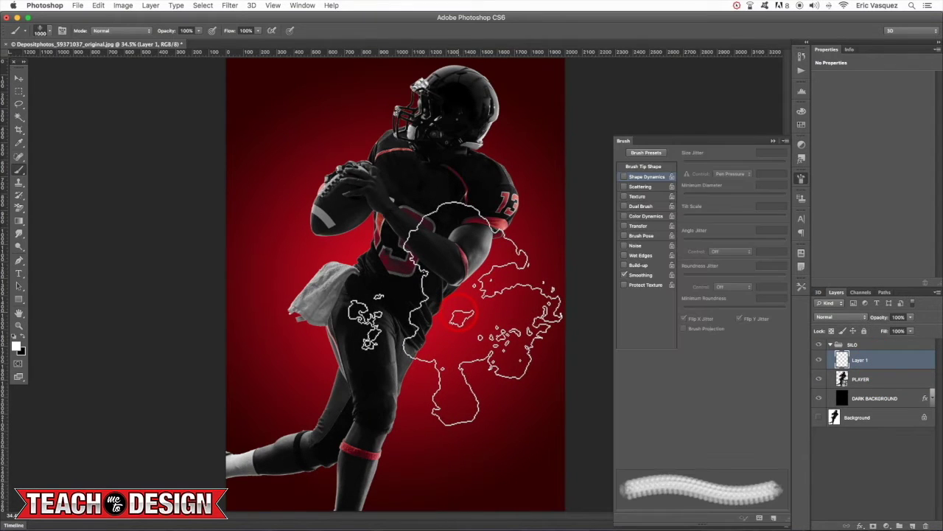
click(660, 168)
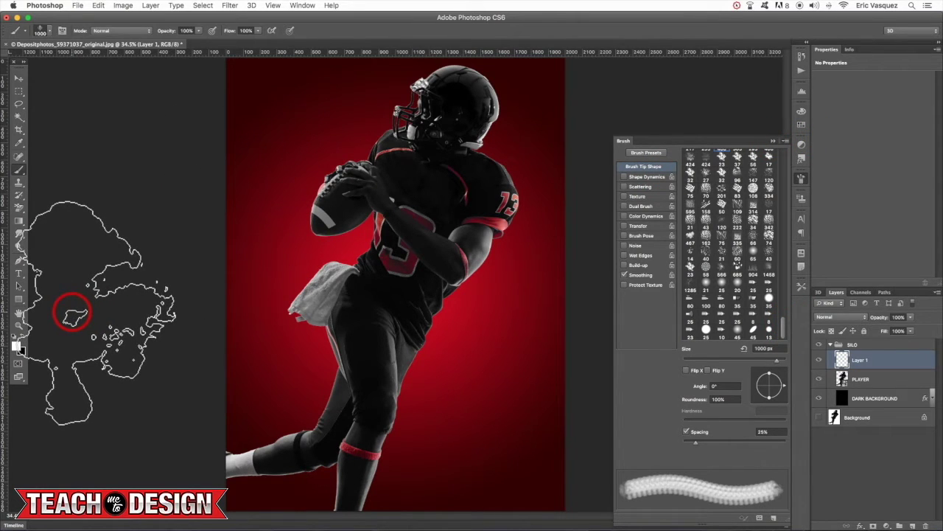
key(F5)
key(F5)
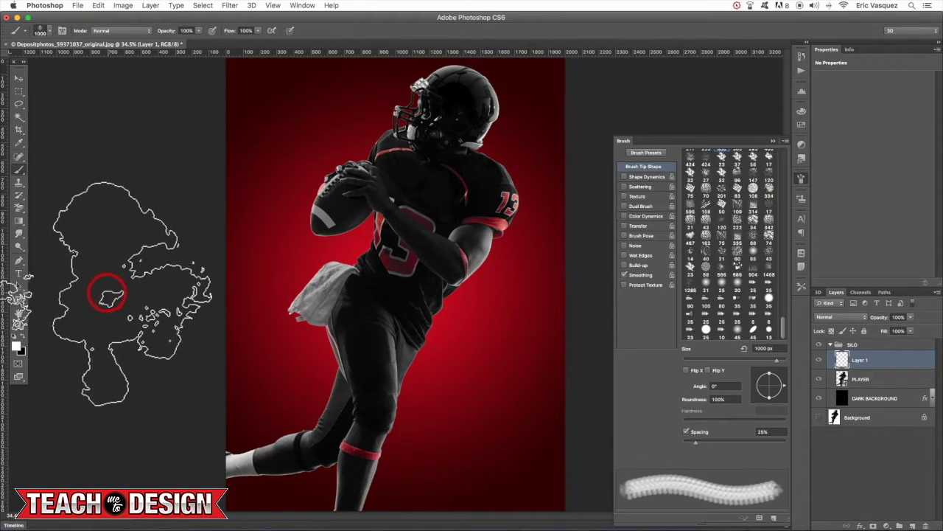
click(640, 155)
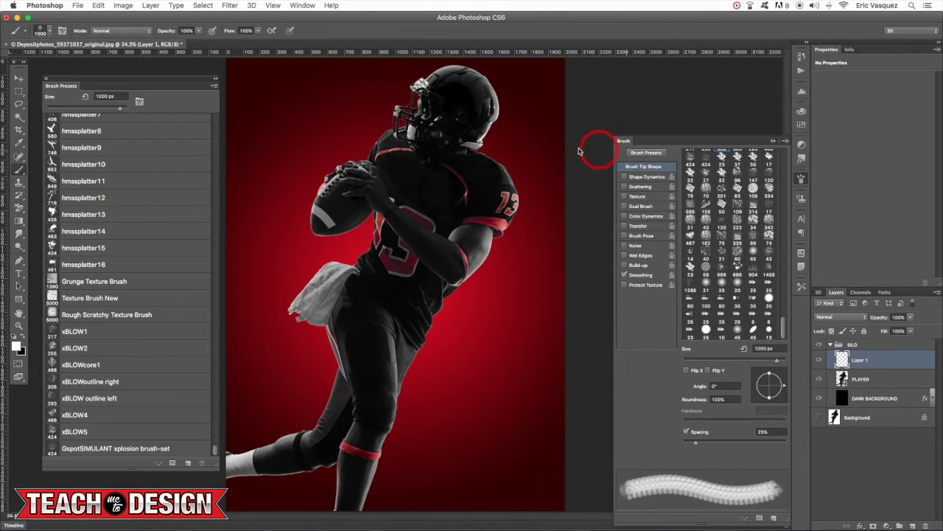
- Try painting smoke beside the player's hip and thigh with the xBLOW2 brush enlarged to 900 px
click(98, 333)
click(99, 348)
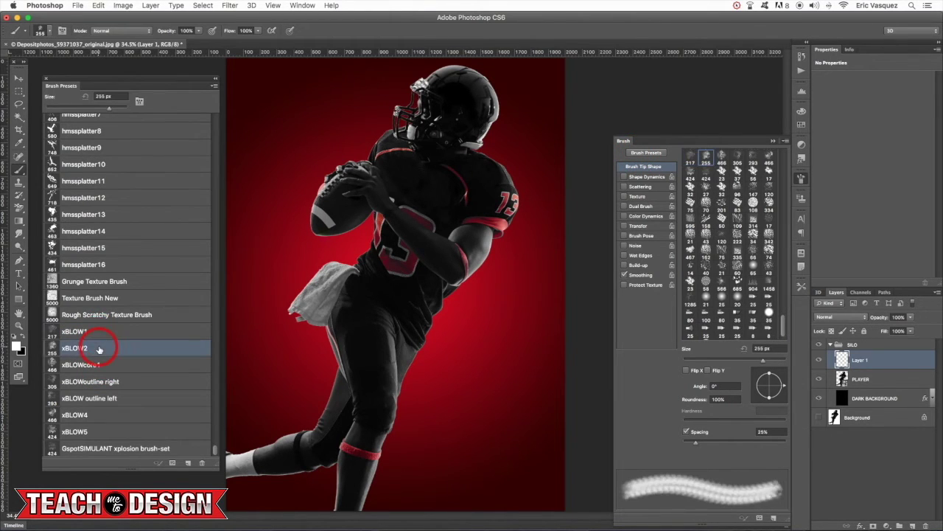
click(379, 287)
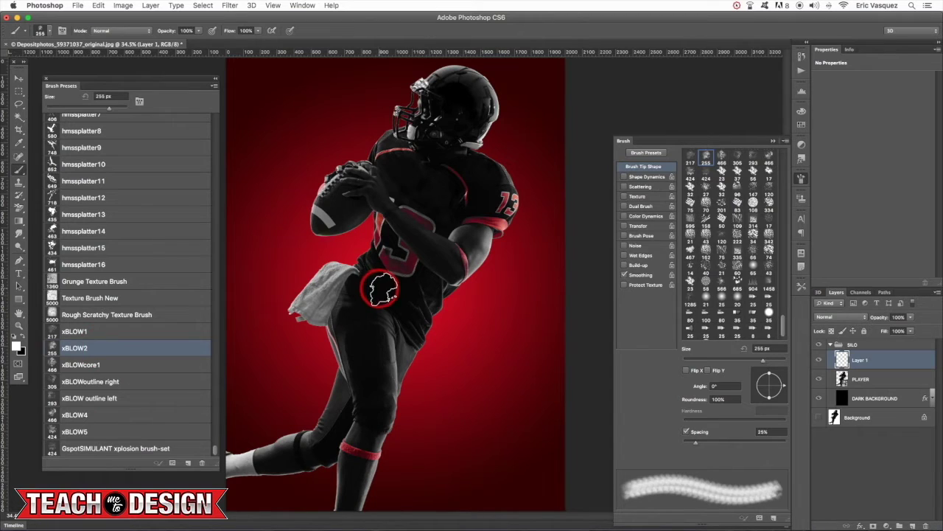
key(])
key(])
key(])
key(])
key(])
key(])
key(])
key(])
key(])
key(])
click(443, 332)
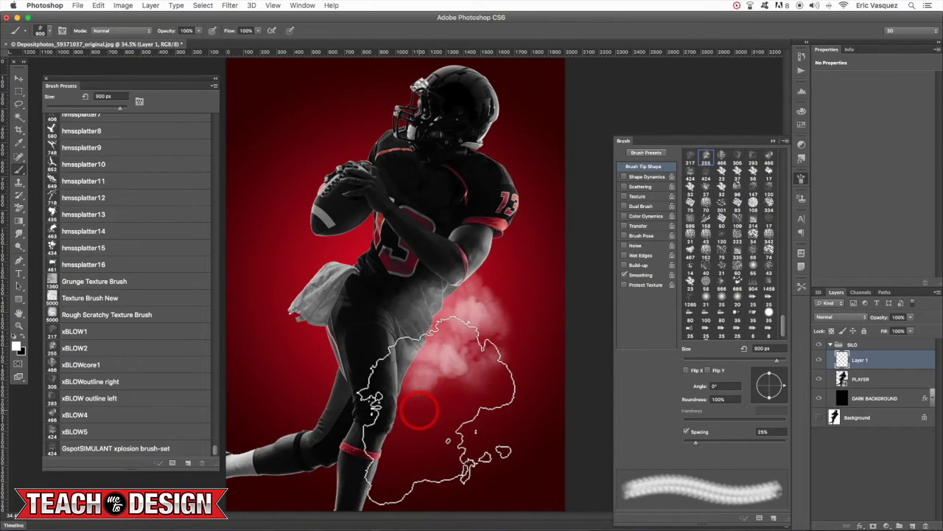
key(super+z)
- Choose the xBLOWcore1 brush, set its tip spacing to 36%, and enable Shape Dynamics with 100% size and angle jitter
click(96, 362)
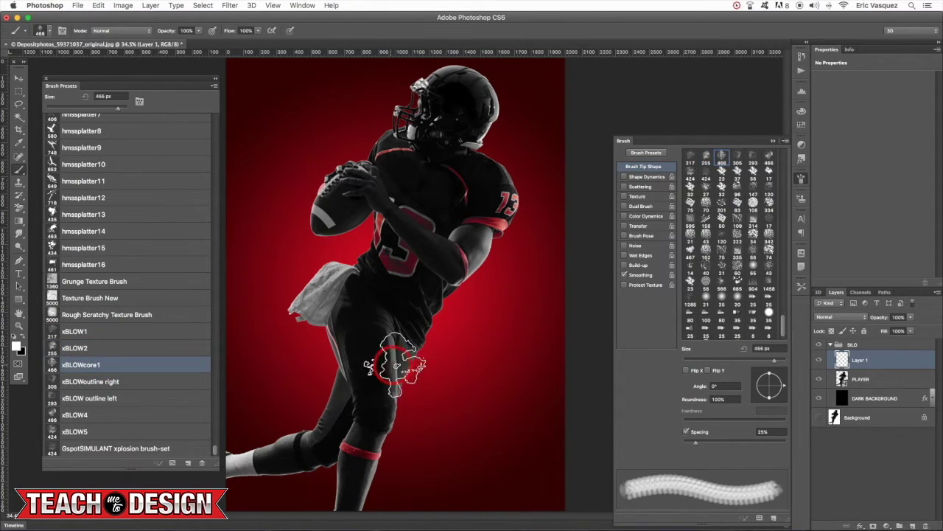
click(718, 386)
drag(702, 442, 702, 446)
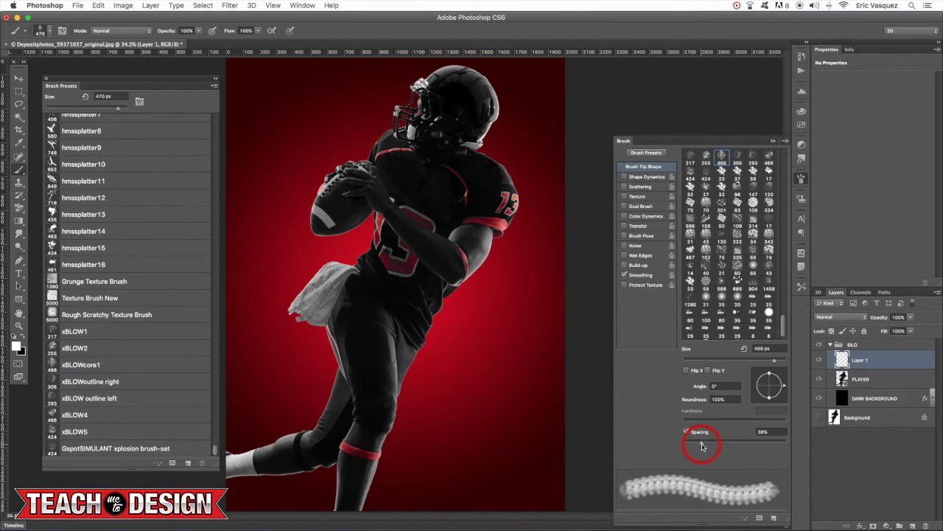
click(640, 170)
click(644, 179)
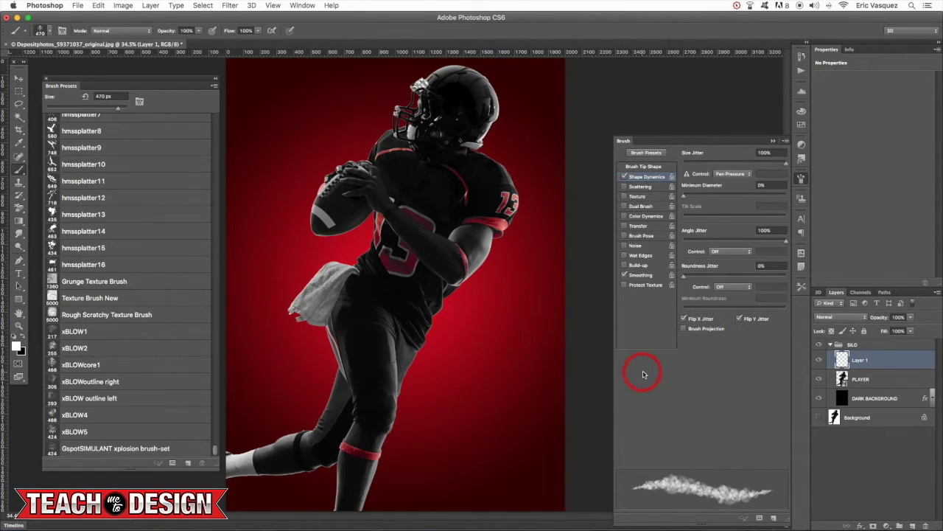
- Try smoke strokes beside the player's leg with the Shape Dynamics brush at 470 px
click(435, 339)
click(442, 402)
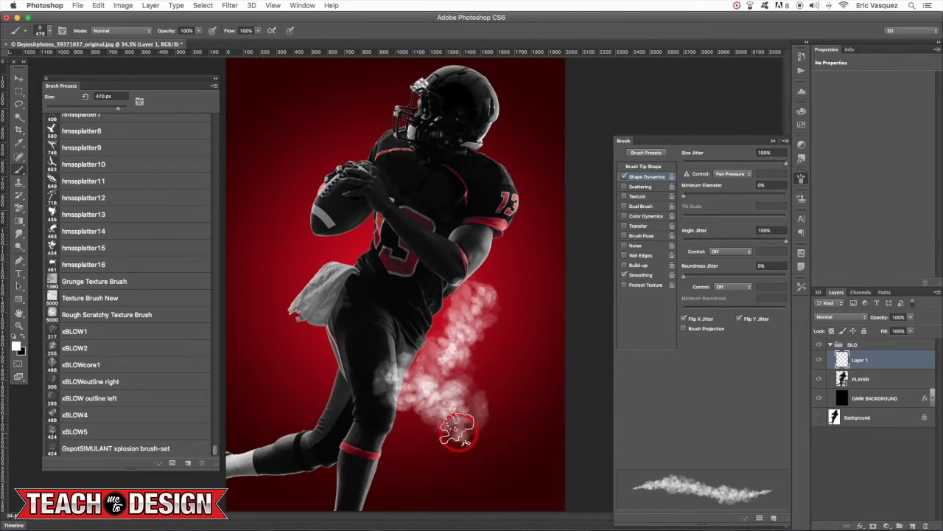
key(super+alt+z)
key(super+alt+z)
key(super+alt+z)
click(410, 350)
key(super+alt+z)
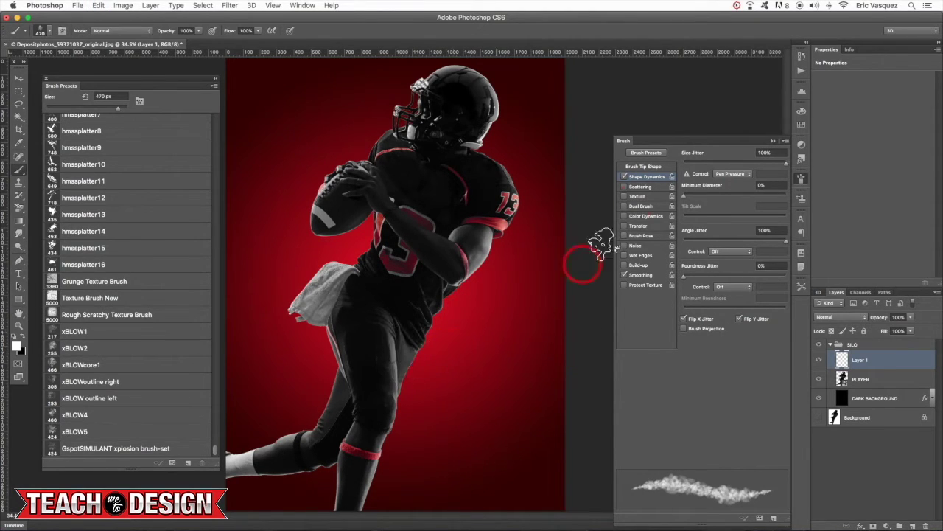
- Enable Scattering on both axes for the brush, with scatter at 373% and count at 3
click(637, 189)
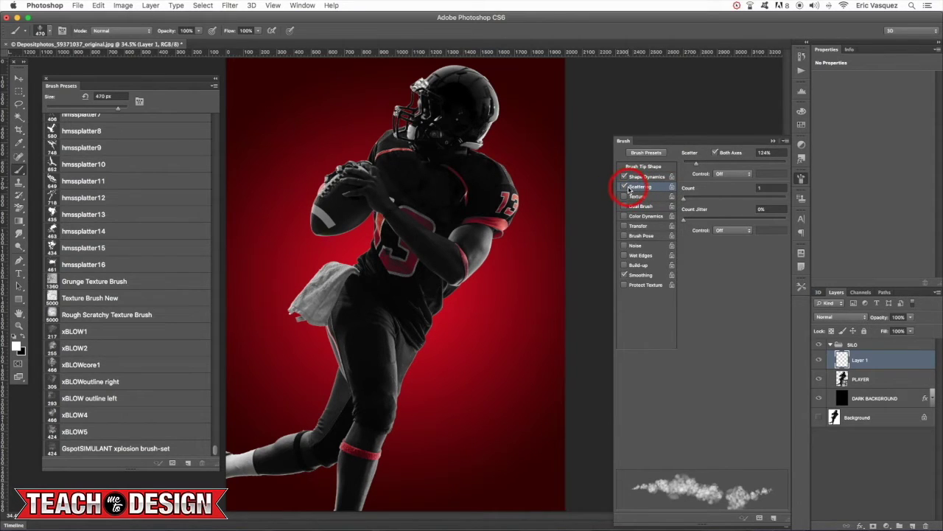
mouse_move(698, 167)
mouse_down()
mouse_move(731, 166)
mouse_move(712, 166)
mouse_up()
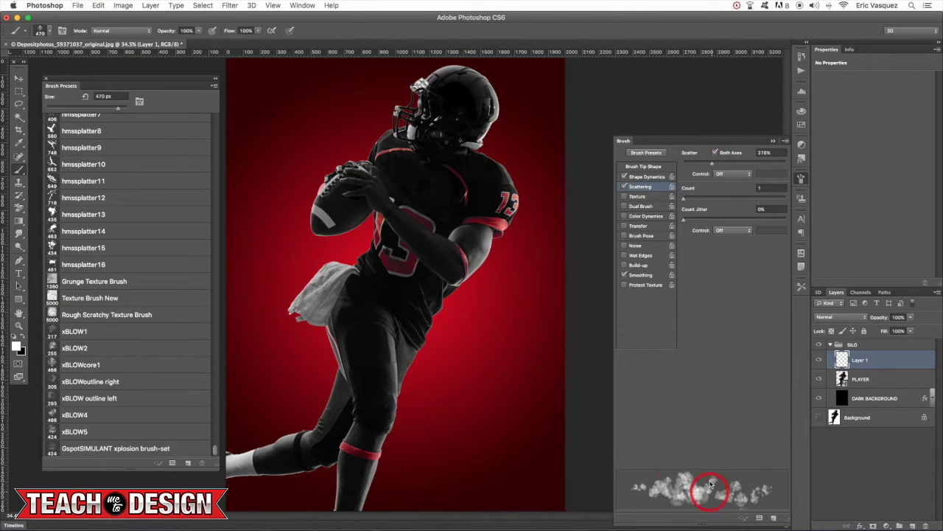
drag(716, 168, 719, 175)
drag(685, 200, 701, 202)
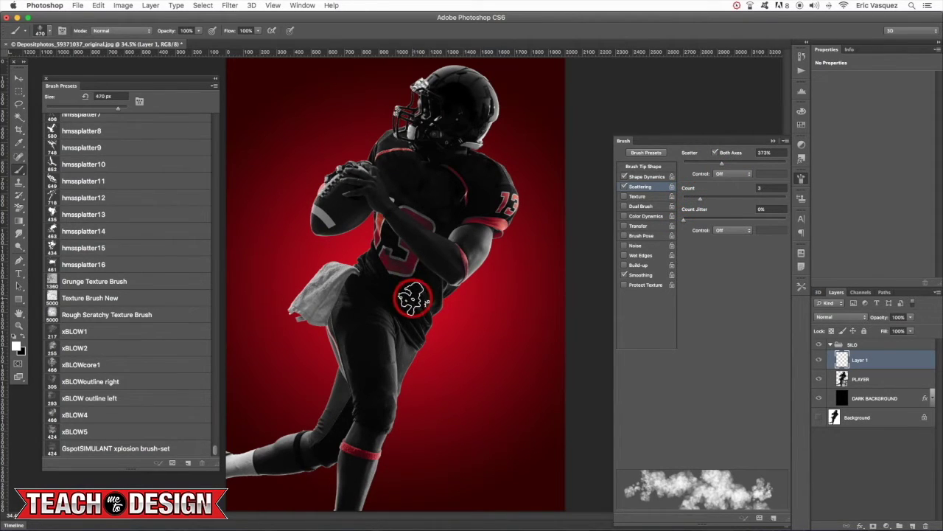
click(623, 143)
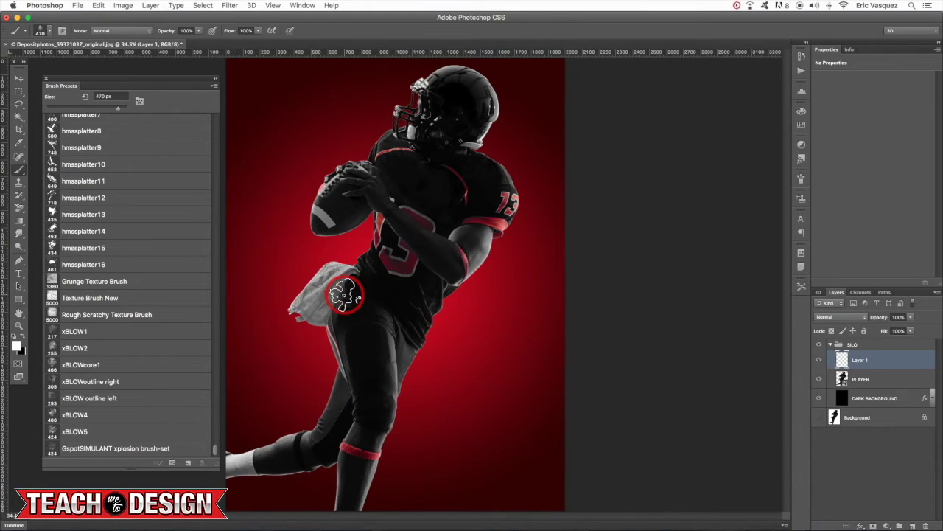
- Try painting scattered smoke over the player's torso with the brush at 900 px
drag(336, 291, 356, 276)
click(358, 244)
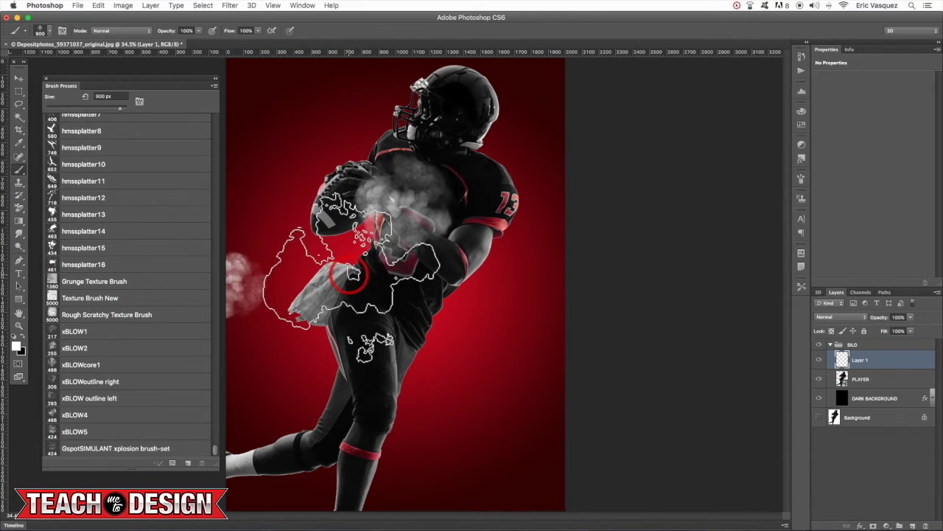
key(super+z)
- Paint scattered smoke at 600 px over the player's thigh, lower legs and the background around the feet
key(bracketleft)
key(bracketleft)
key(bracketleft)
click(348, 300)
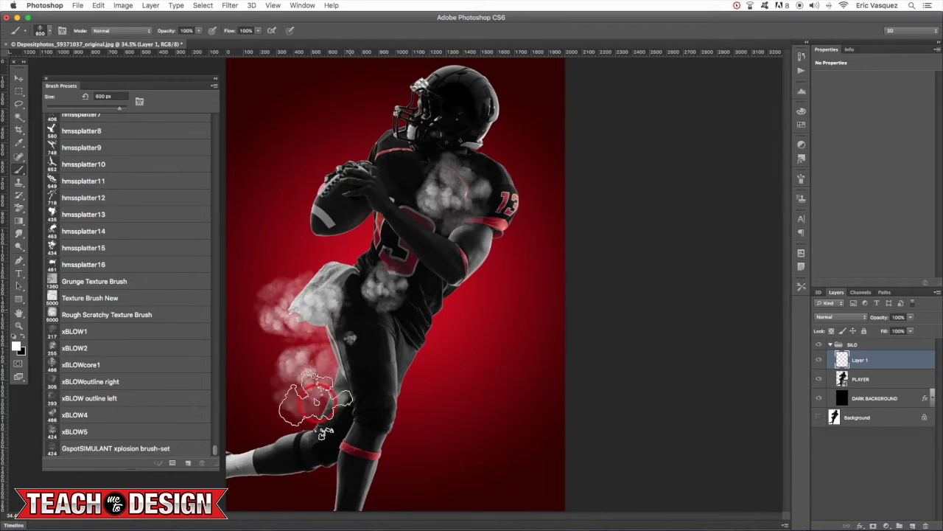
click(316, 400)
click(318, 423)
mouse_move(319, 428)
mouse_down()
mouse_move(363, 468)
mouse_move(447, 465)
mouse_up()
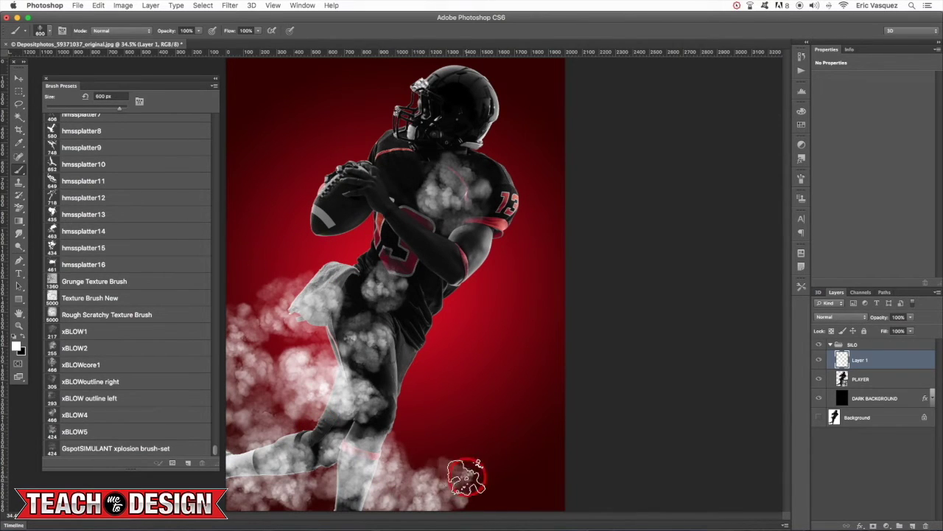
- Set the brush's scattering count to 1 and paint smoke over the player's knee
key(F5)
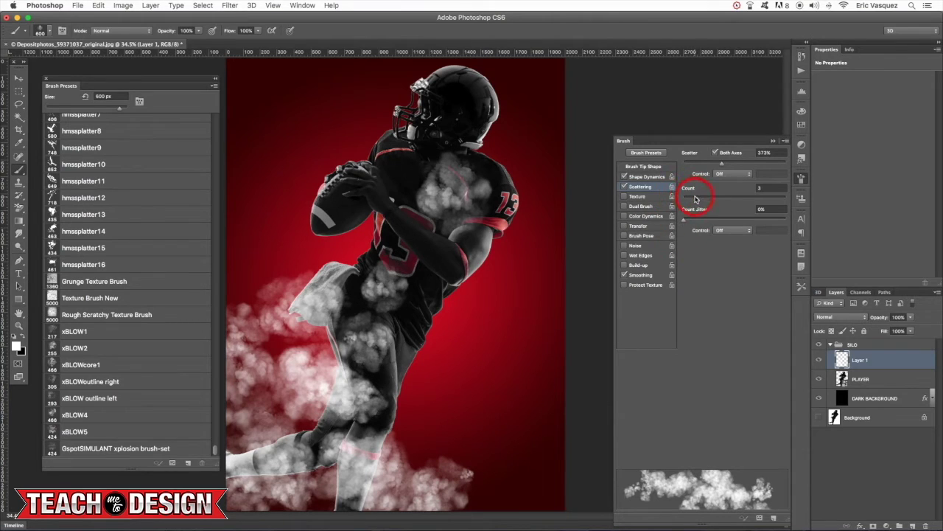
drag(695, 199, 653, 197)
mouse_move(377, 422)
mouse_down()
mouse_move(432, 411)
mouse_move(421, 432)
mouse_move(467, 369)
mouse_move(417, 403)
mouse_move(285, 464)
mouse_move(295, 362)
mouse_move(347, 413)
mouse_up()
- Paint larger smoke puffs at 1100 px over the player's legs and the background beside them
key(bracketright)
key(bracketright)
key(bracketright)
key(bracketright)
key(bracketright)
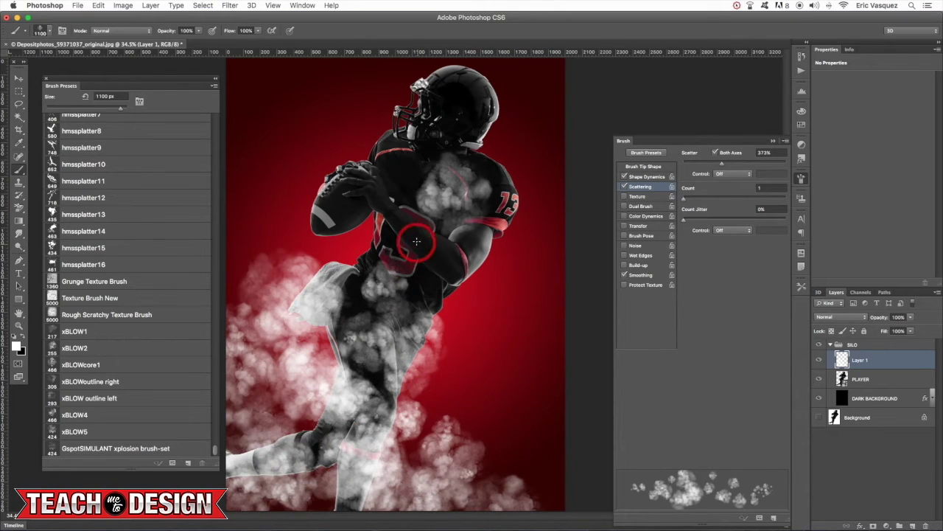
click(395, 339)
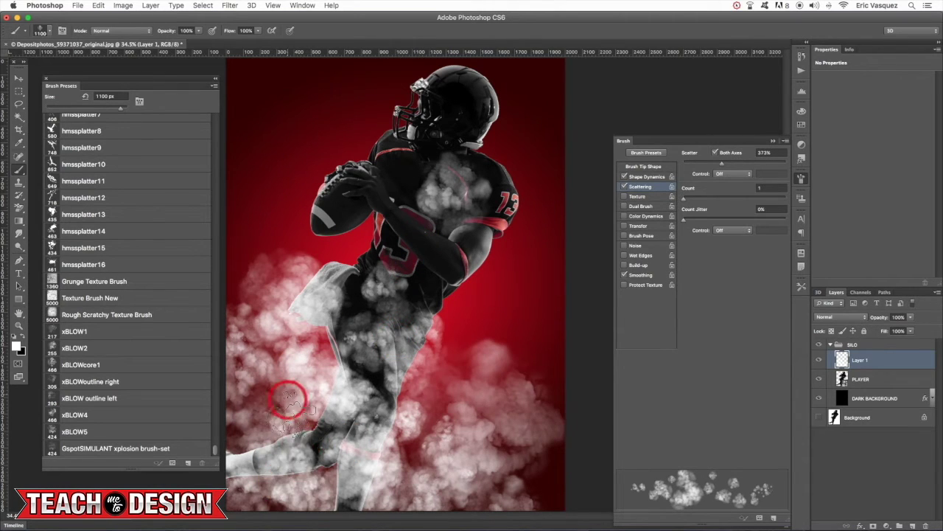
click(410, 431)
- Paint smaller smoke at 400 px over the player's torso, arms, helmet and the upper background, and put away the brush settings
key(bracketleft)
key(bracketleft)
key(bracketleft)
key(bracketleft)
key(bracketleft)
key(bracketleft)
key(bracketleft)
click(417, 142)
click(351, 279)
mouse_move(351, 284)
mouse_down()
mouse_move(494, 158)
mouse_move(488, 141)
mouse_move(448, 123)
mouse_move(325, 84)
mouse_up()
mouse_move(374, 219)
mouse_down()
mouse_move(339, 275)
mouse_move(363, 219)
mouse_move(323, 257)
mouse_move(368, 171)
mouse_move(357, 214)
mouse_move(428, 213)
mouse_move(402, 243)
mouse_up()
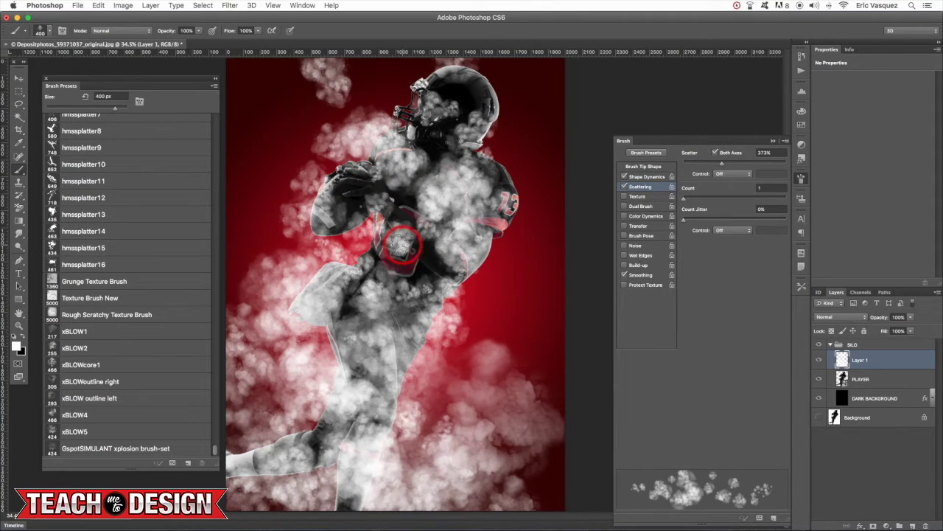
click(624, 141)
- Move Layer 1 beneath the PLAYER layer and set its blend mode to Overlay
drag(888, 361, 892, 388)
drag(849, 318, 838, 380)
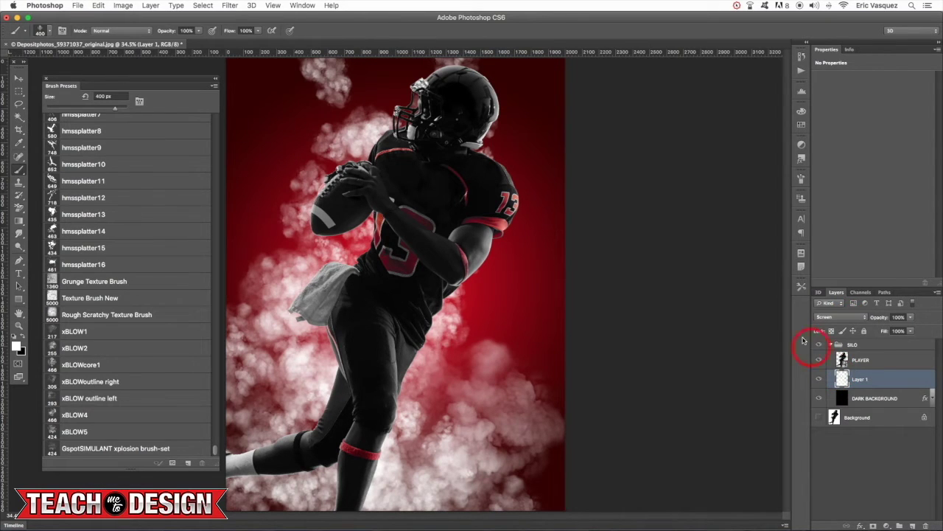
key(v)
key(shift+plus)
key(shift+plus)
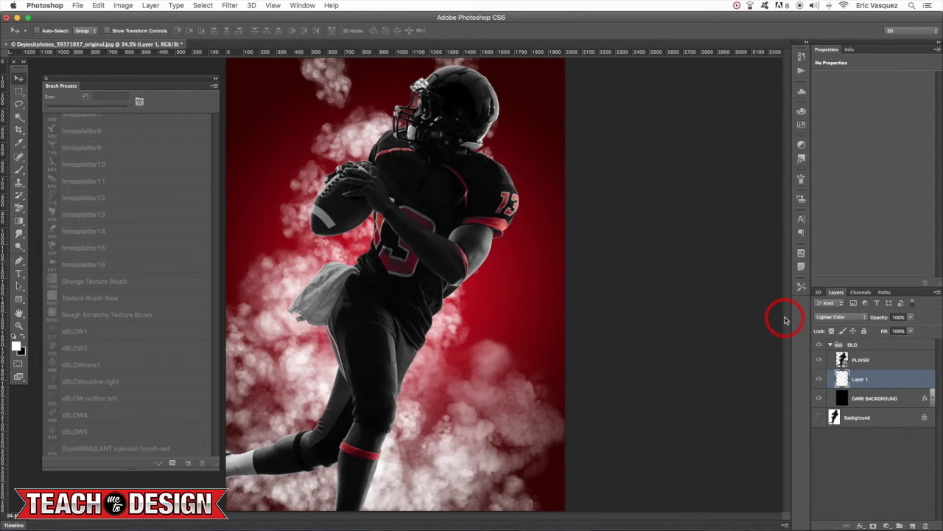
key(shift+plus)
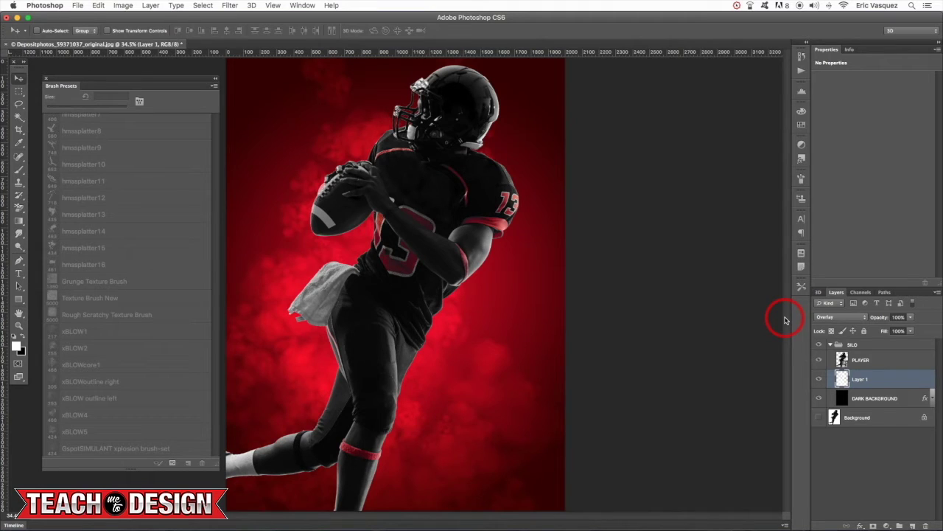
- Add a new layer above PLAYER and choose the xBLOWcore1 brush
key(super+alt+shift+n)
key(super+bracketright)
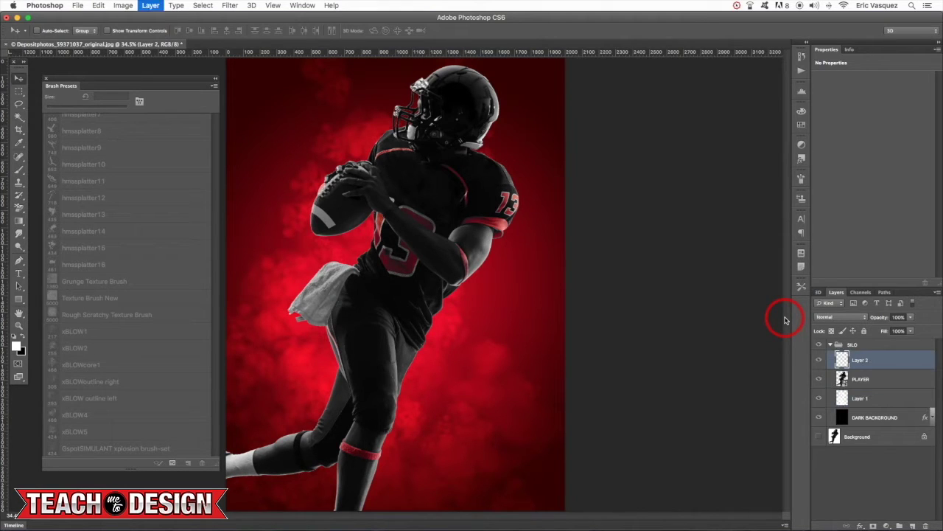
key(b)
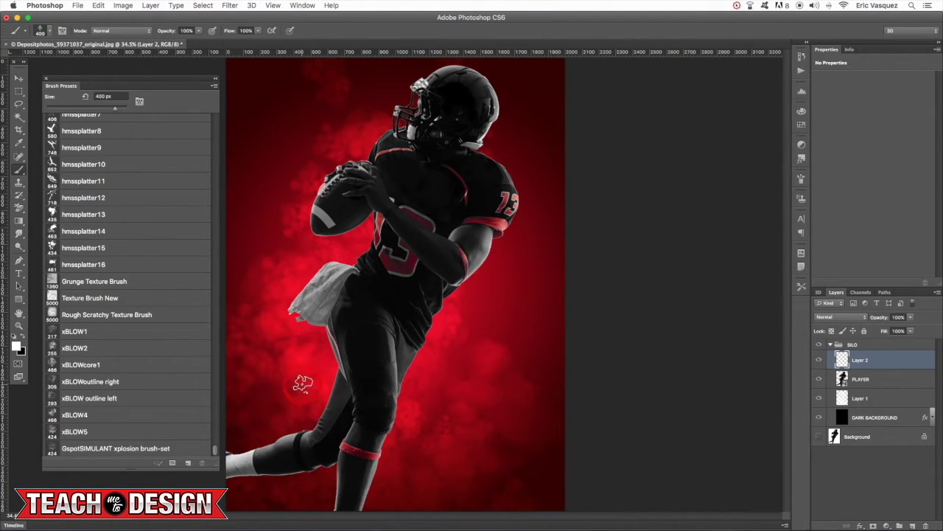
click(129, 366)
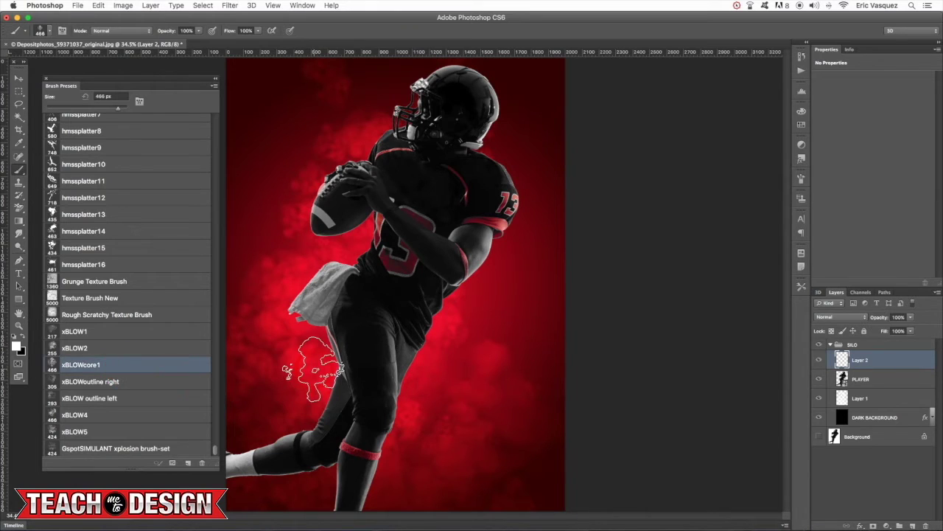
- Undo a test stamp, enlarge the brush to 600 px and paint smoke around the player's lower legs on Layer 2
click(318, 376)
key(super+z)
key(bracketright)
key(bracketright)
key(bracketright)
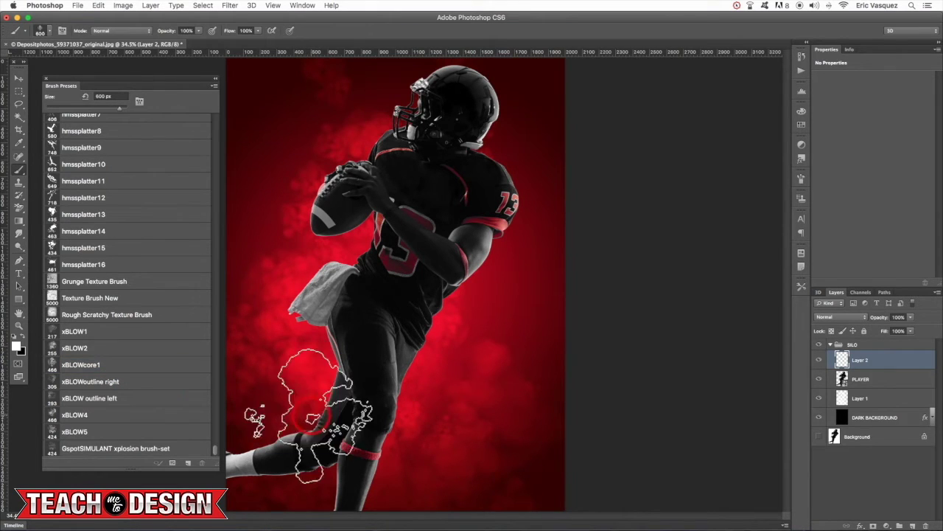
click(331, 416)
click(282, 449)
click(367, 464)
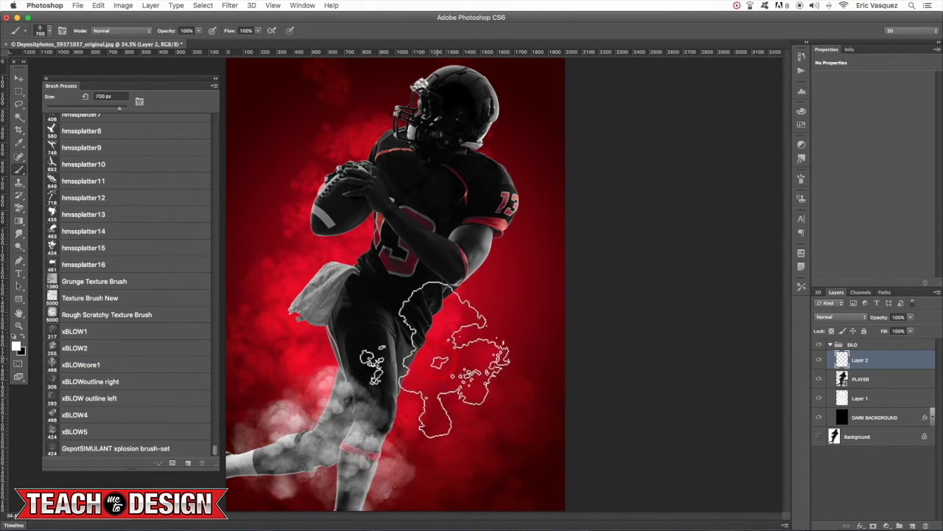
- Stamp smoke at 700 px over the player's front thigh, hip, shoulder and the football on Layer 2
click(437, 357)
click(404, 384)
click(443, 289)
click(465, 202)
click(349, 187)
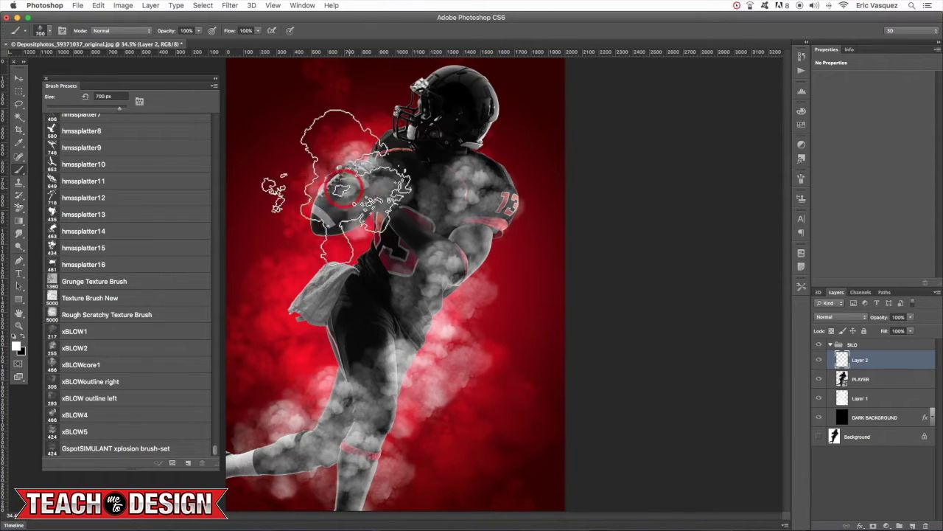
- Stamp more 700 px smoke across the background on both sides of the player and around the feet
click(318, 169)
click(302, 130)
click(304, 240)
click(315, 286)
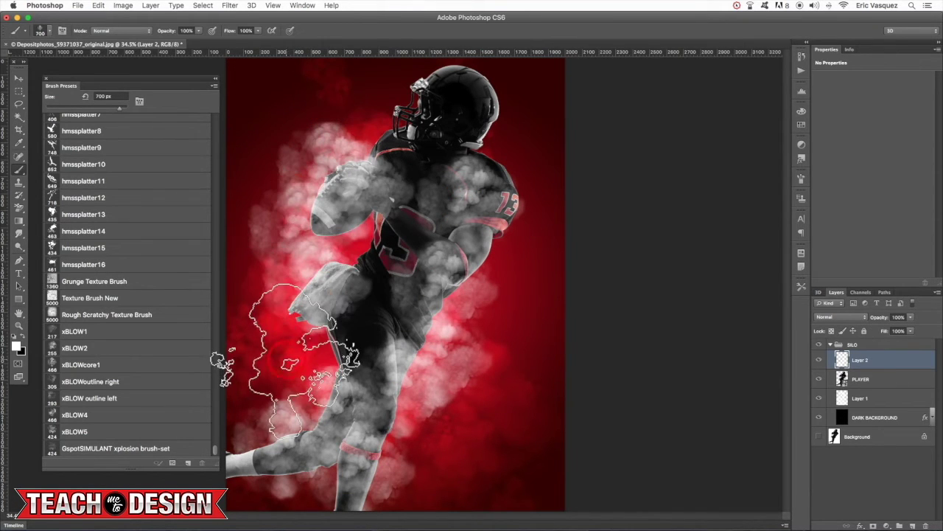
click(287, 362)
click(483, 366)
click(476, 258)
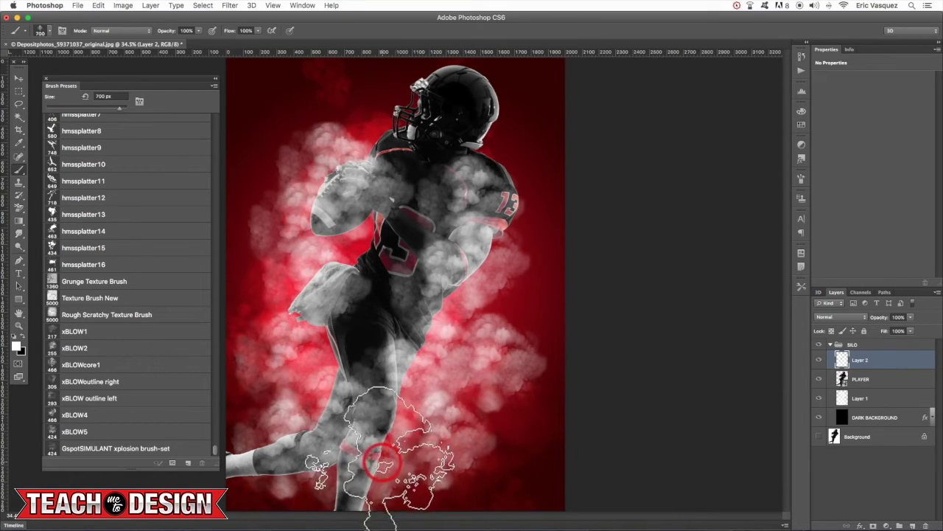
click(297, 470)
click(294, 410)
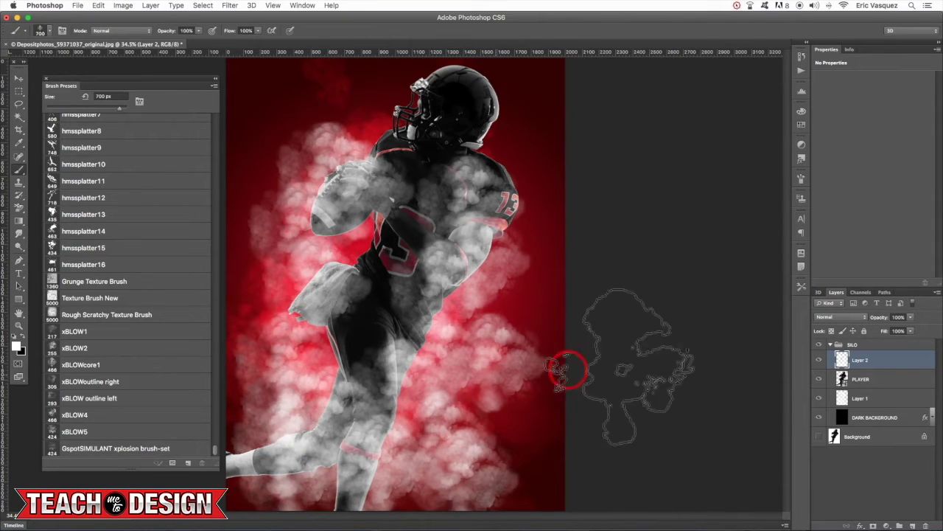
- Apply a Color Overlay to Layer 2 in dark red 330101, sampled from the canvas's dark corner
double_click(930, 362)
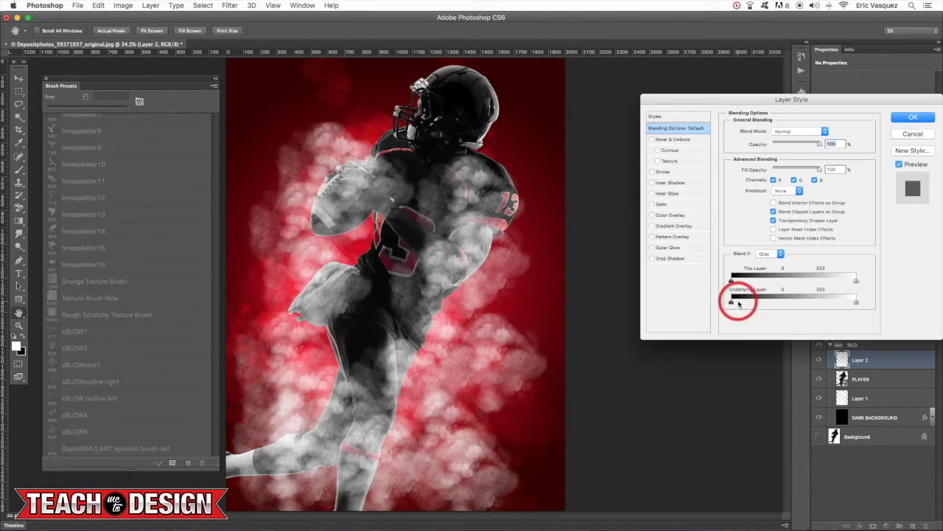
click(671, 214)
click(830, 131)
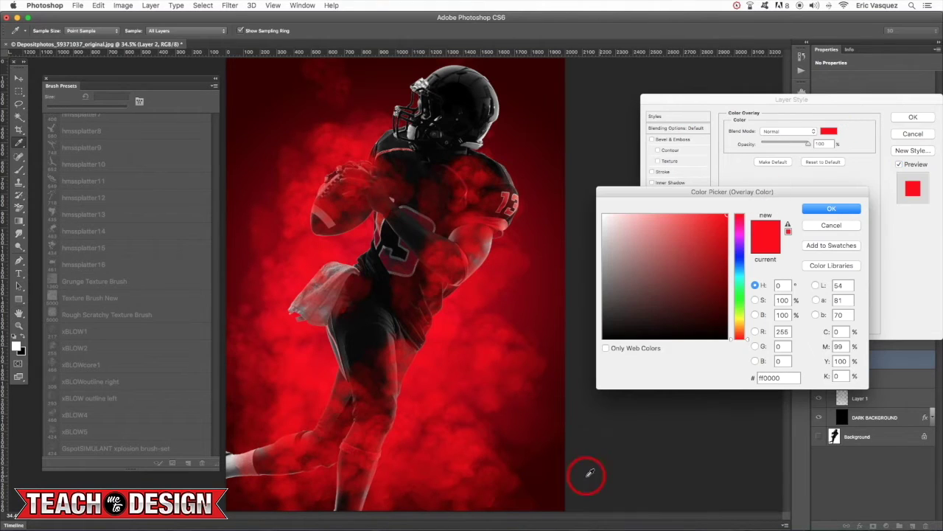
click(558, 498)
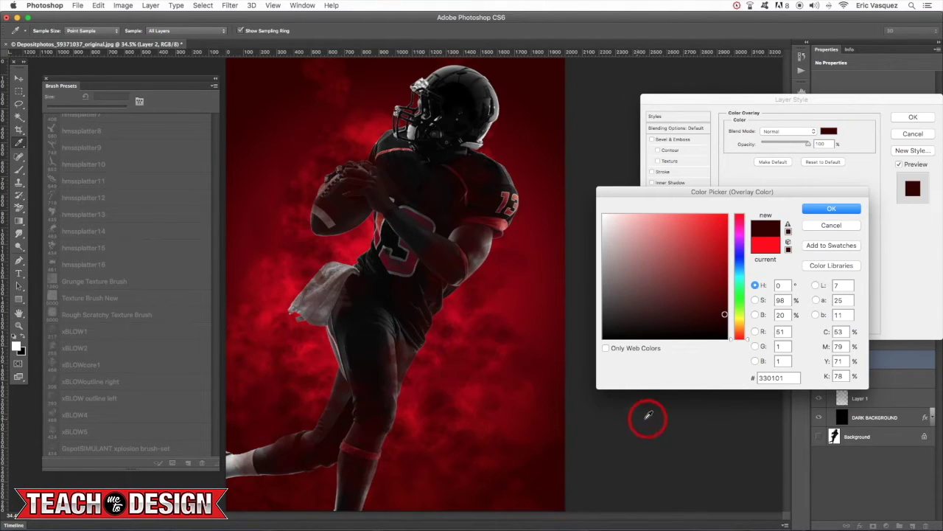
click(830, 209)
click(914, 117)
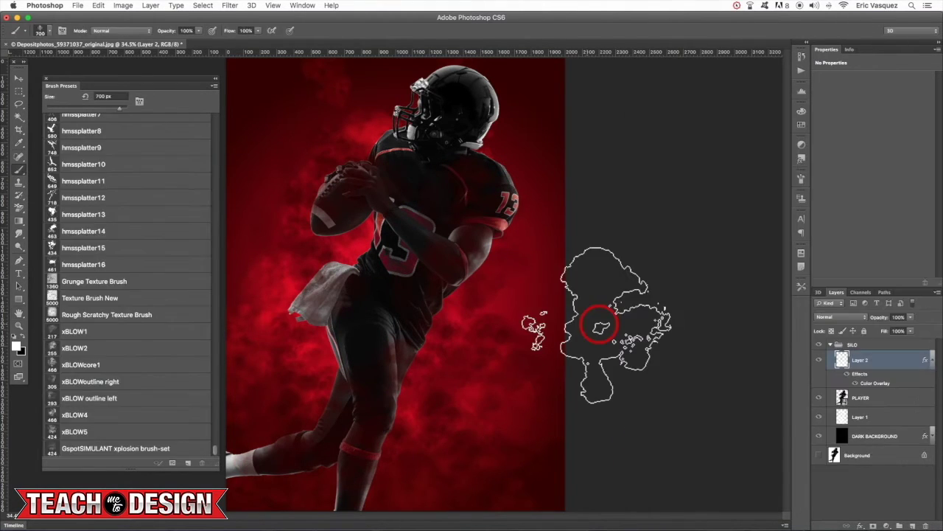
- Collapse Layer 2's effects, try the layer beneath PLAYER, and undo the reorder
click(931, 362)
drag(886, 365, 885, 388)
key(super+z)
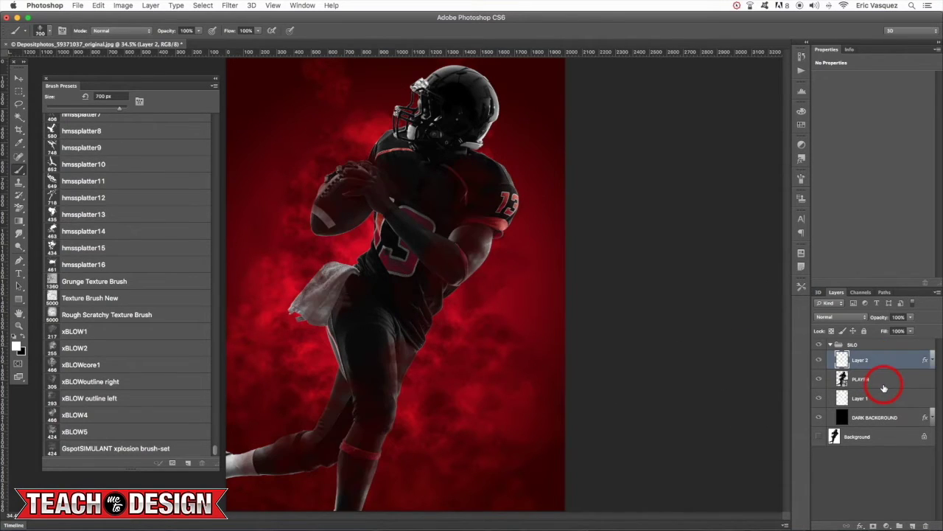
- Switch to the Move tool and close the brush presets
key(v)
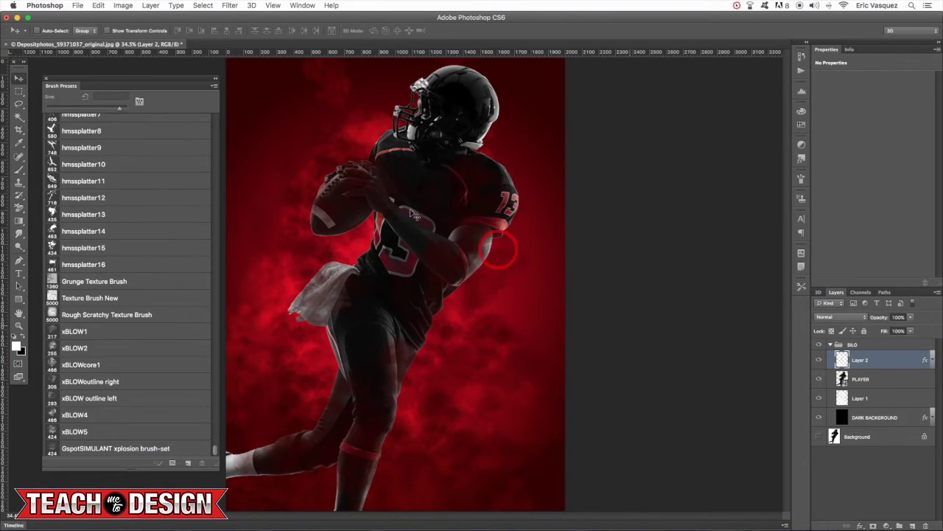
click(47, 79)
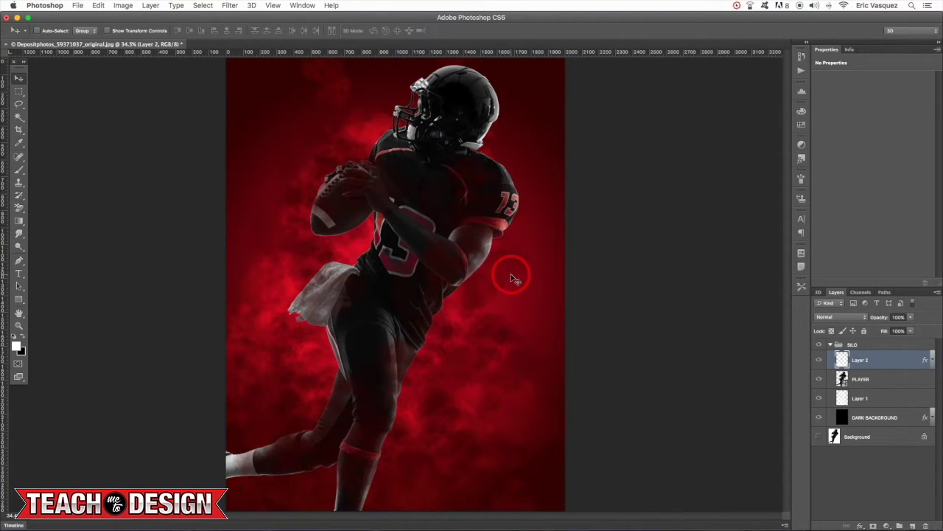
- Try stepping through the last layer-order changes and return Layer 2 above PLAYER
click(100, 5)
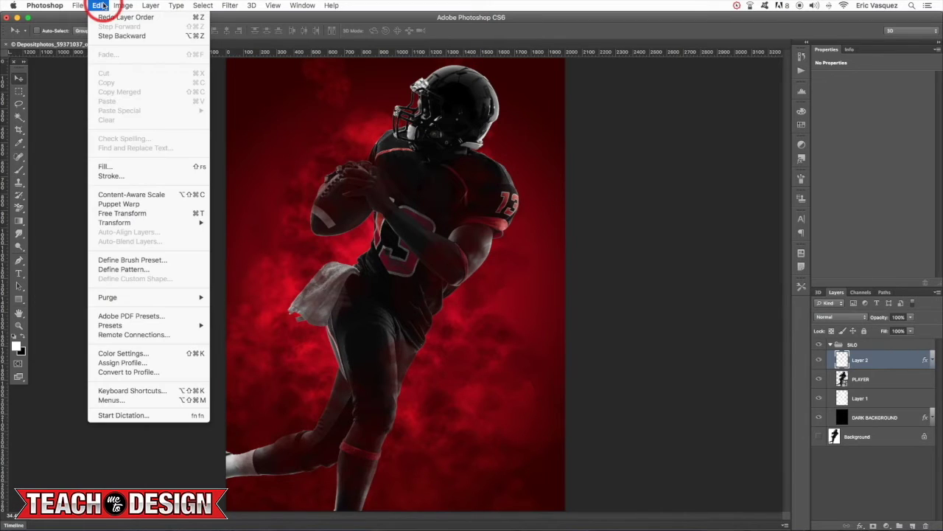
click(114, 36)
click(101, 6)
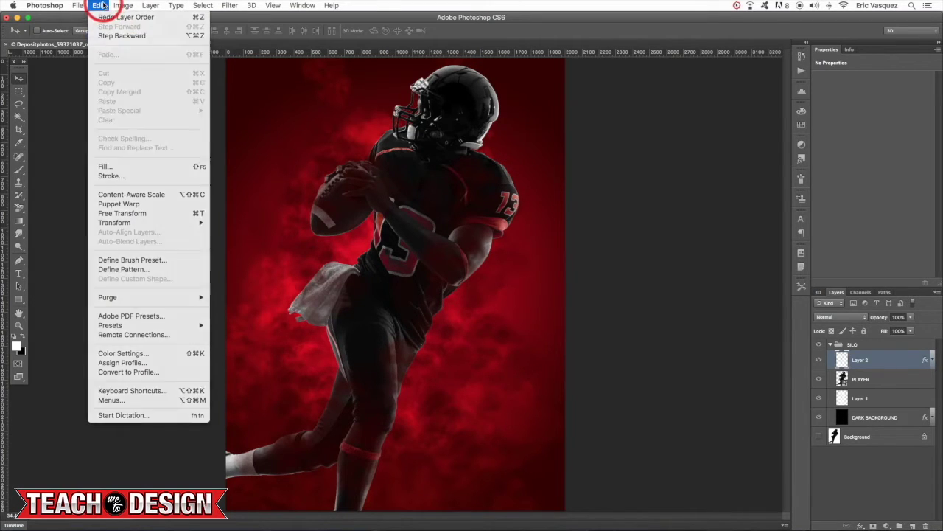
key(alt+super+z)
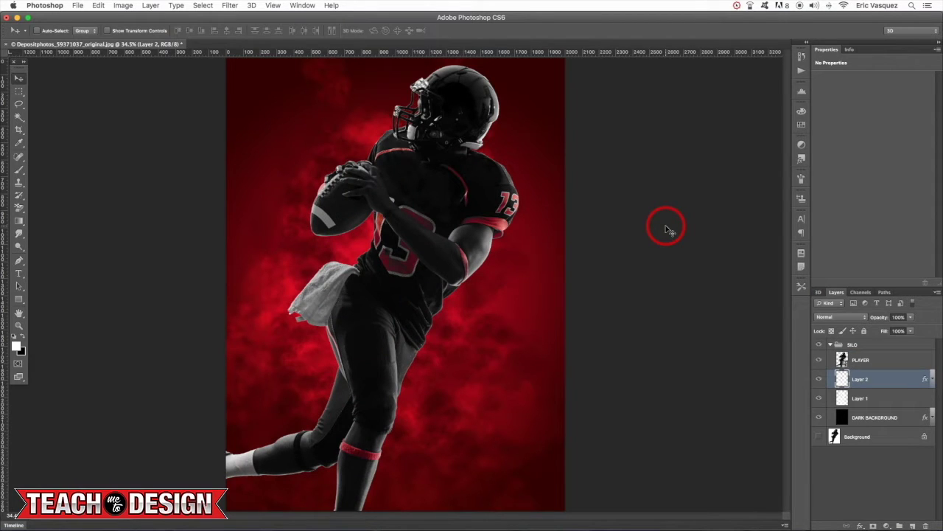
drag(886, 381, 884, 358)
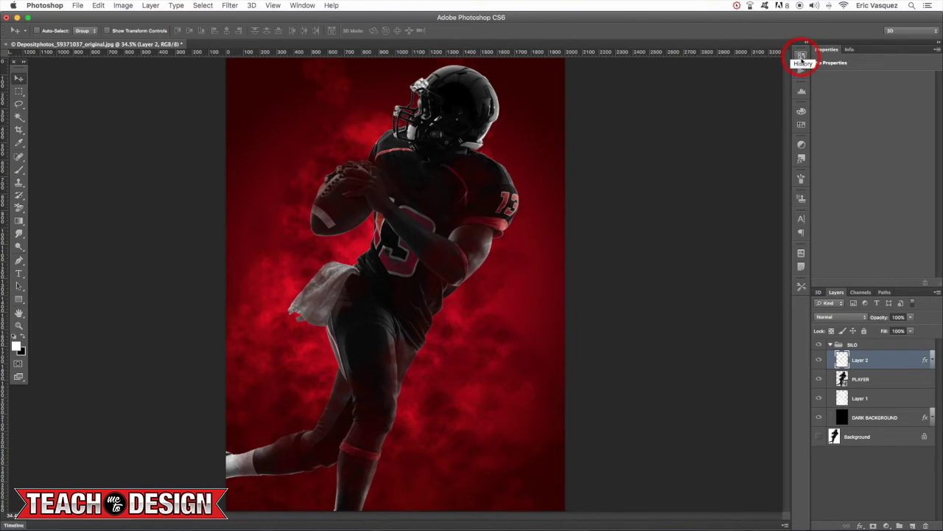
- Show the document history, create a snapshot of the current state and name it SNAPSHOT 1
click(302, 6)
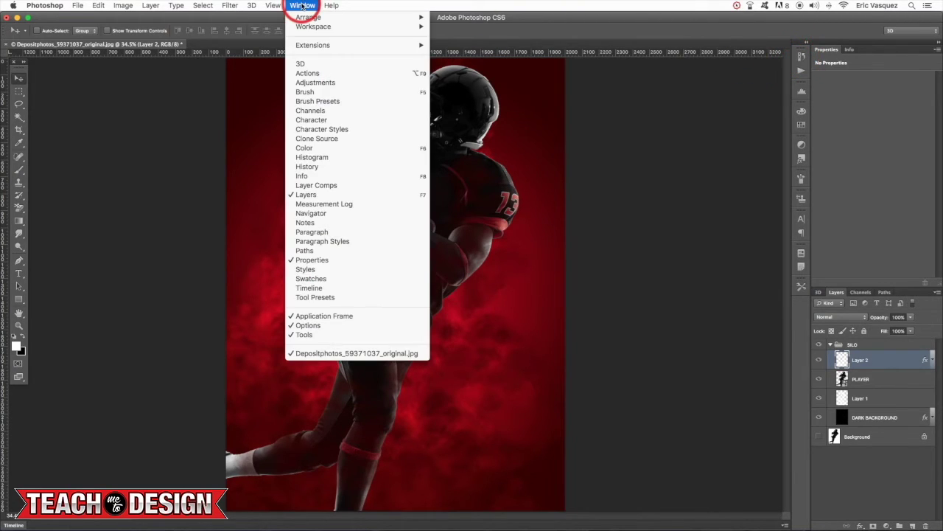
click(307, 166)
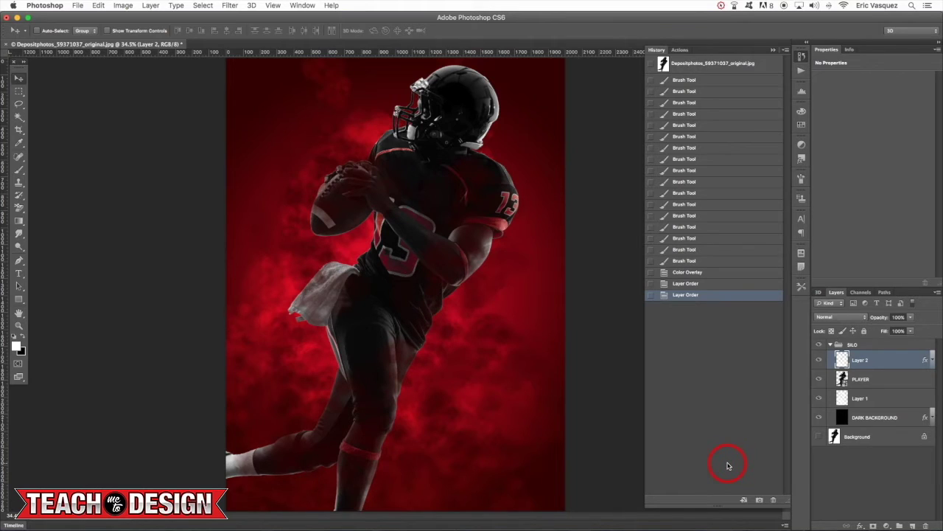
click(759, 501)
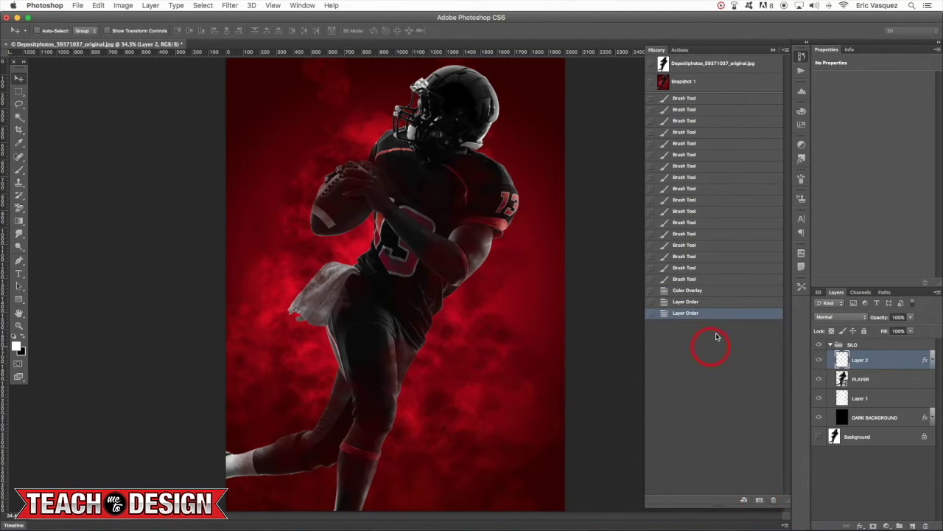
double_click(684, 81)
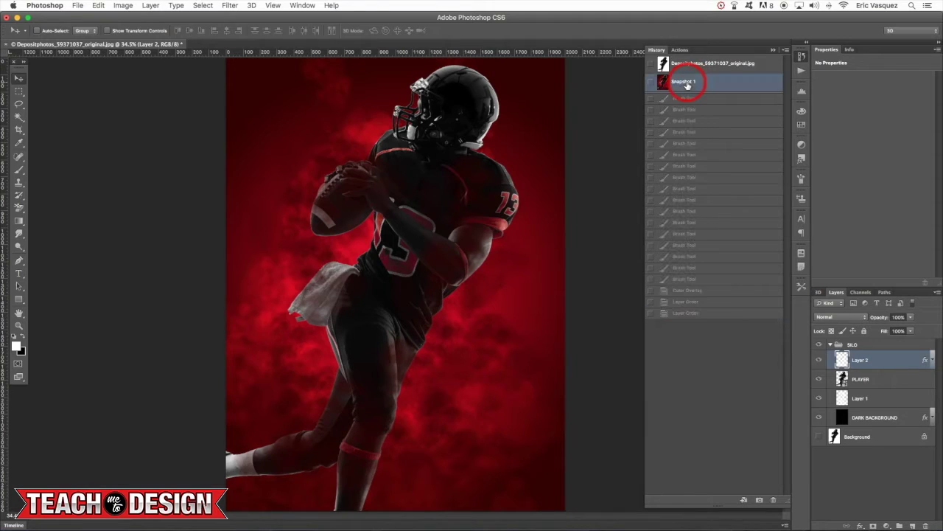
text(SNAPSHOT)
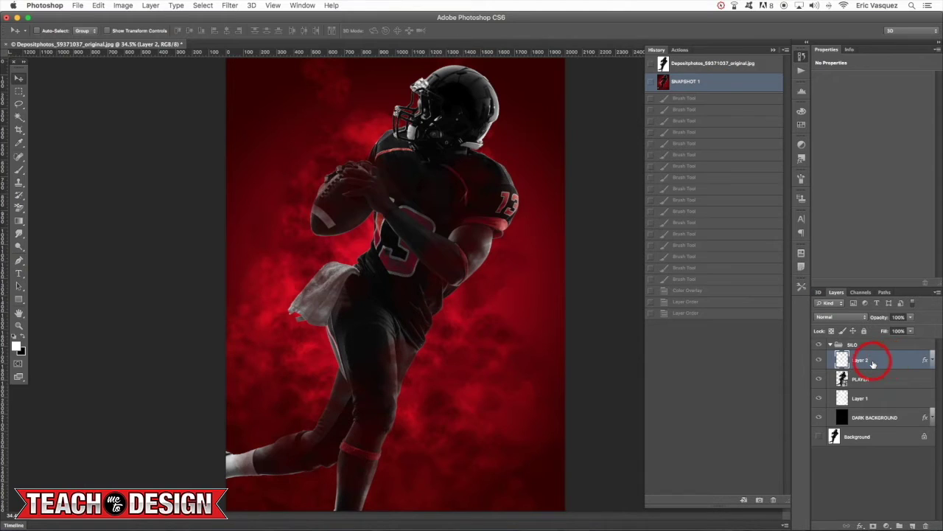
- Add a new layer above Layer 2 and paint white smoke around the player's lower legs with the 700 px smoke brush
key(b)
click(304, 399)
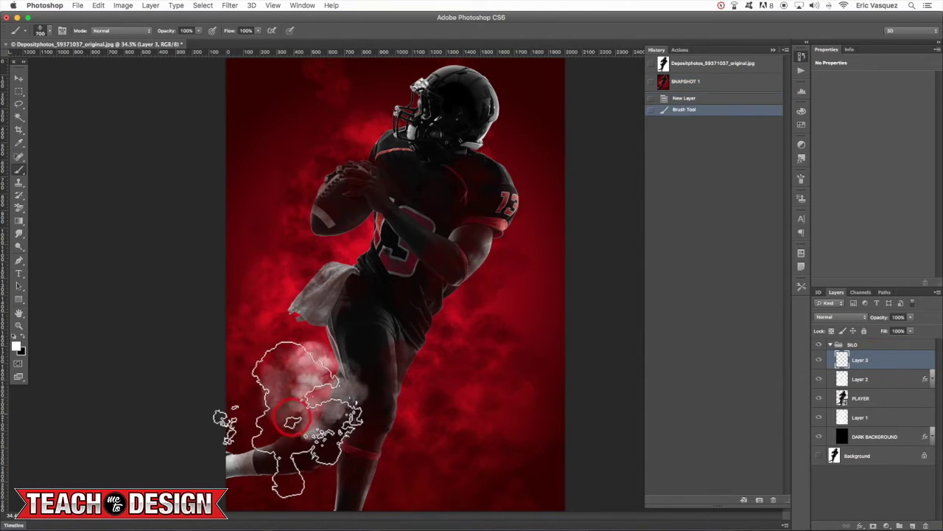
click(267, 438)
click(346, 448)
click(356, 471)
click(289, 459)
click(270, 401)
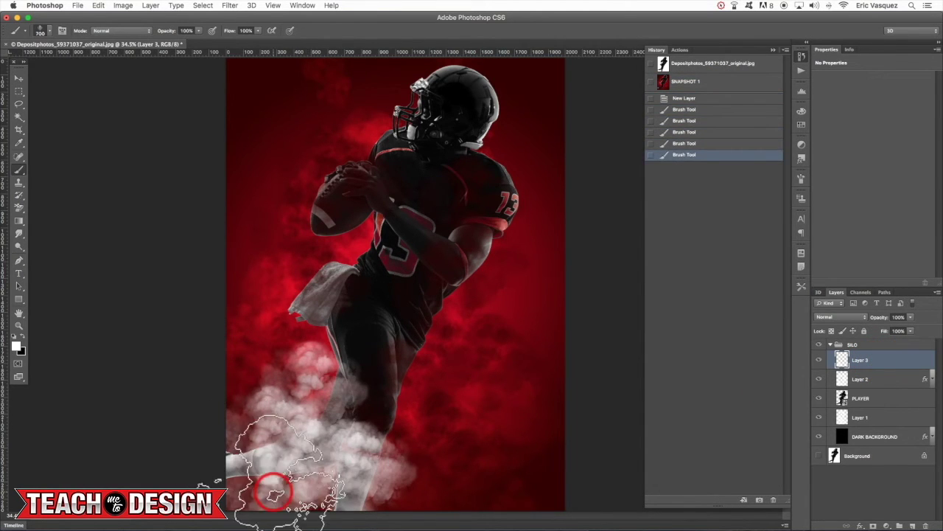
- Choose the xBLOW5 brush preset and paint white smoke below the towel and over the player's lower legs
key(F5)
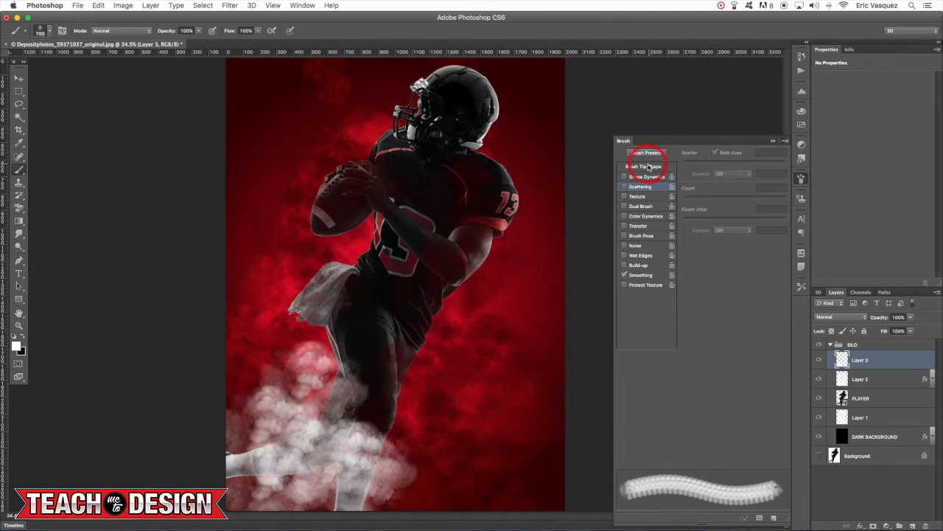
click(648, 168)
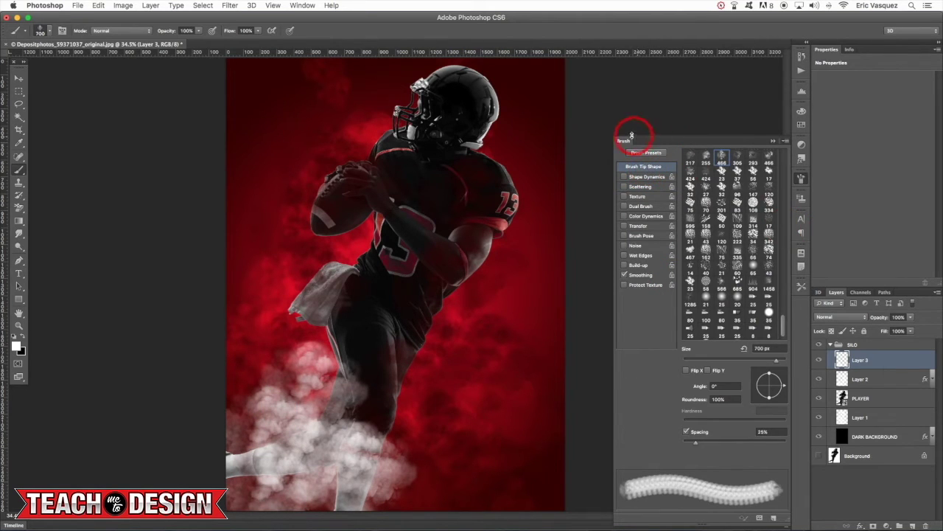
click(646, 152)
click(111, 433)
click(301, 315)
click(287, 365)
click(360, 424)
click(369, 445)
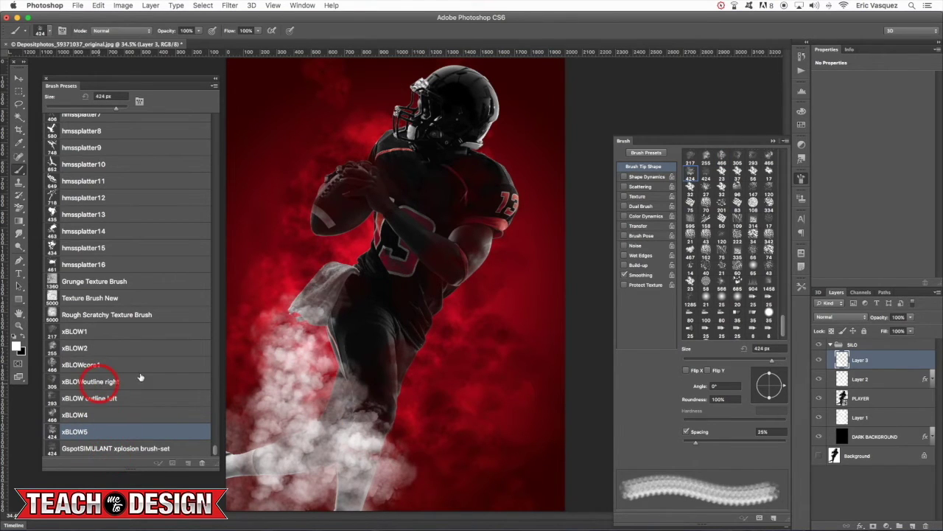
- Choose the xBLOWoutline right brush, enlarge it to 900 px and paint smoke to the right of the player's legs
click(107, 383)
click(435, 480)
key(bracketright)
key(bracketright)
key(bracketright)
key(bracketright)
key(bracketright)
key(bracketright)
key(bracketright)
key(bracketright)
click(428, 399)
click(392, 438)
click(467, 455)
click(393, 478)
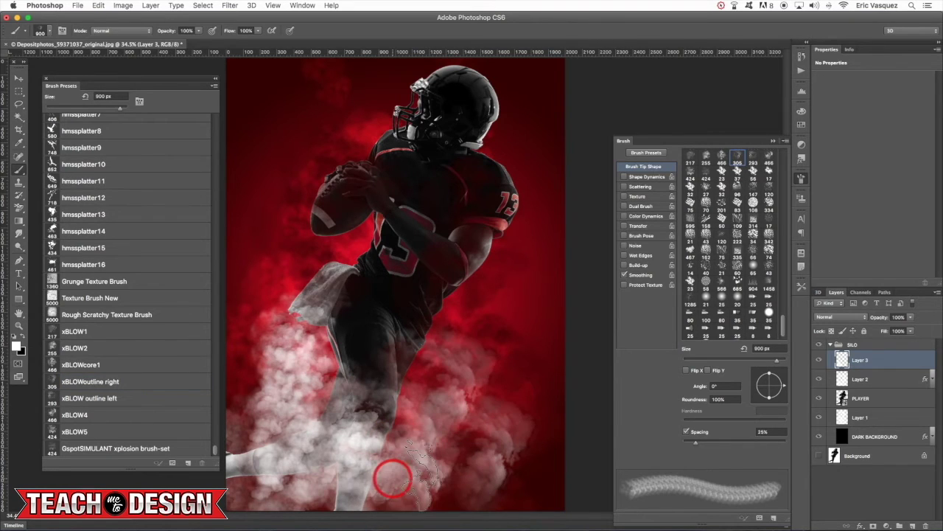
- Extend the smoke up the image's left edge beside the towel, over the thighs and up to the player's rear elbow
click(238, 460)
click(270, 296)
click(253, 302)
click(375, 361)
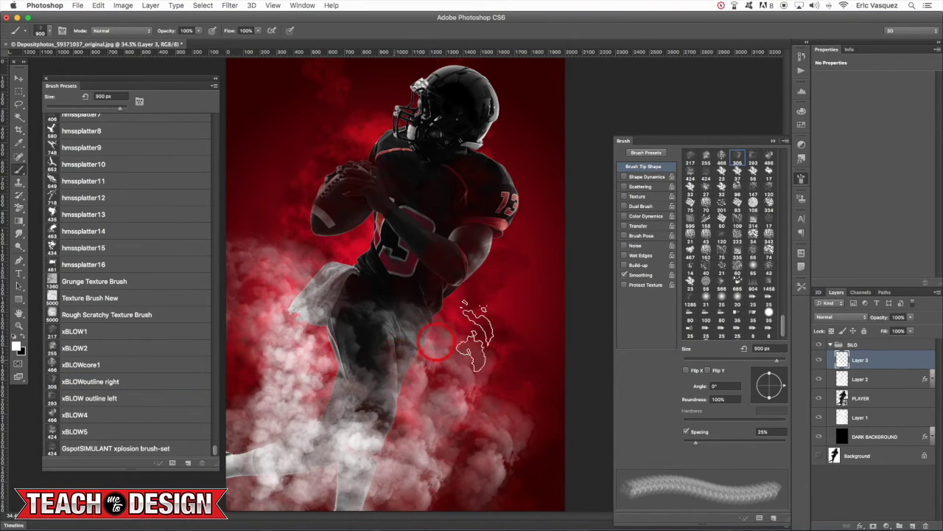
click(457, 331)
click(488, 261)
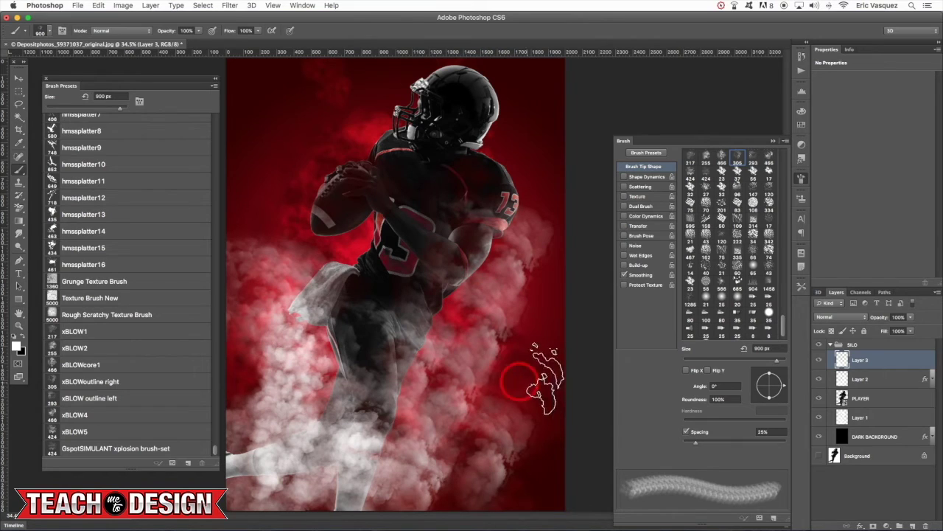
- Enable Shape Dynamics with 0% minimum diameter and 158% Scattering on both axes for the smoke brush
click(648, 177)
mouse_move(685, 196)
mouse_down()
mouse_move(755, 194)
mouse_move(676, 196)
mouse_up()
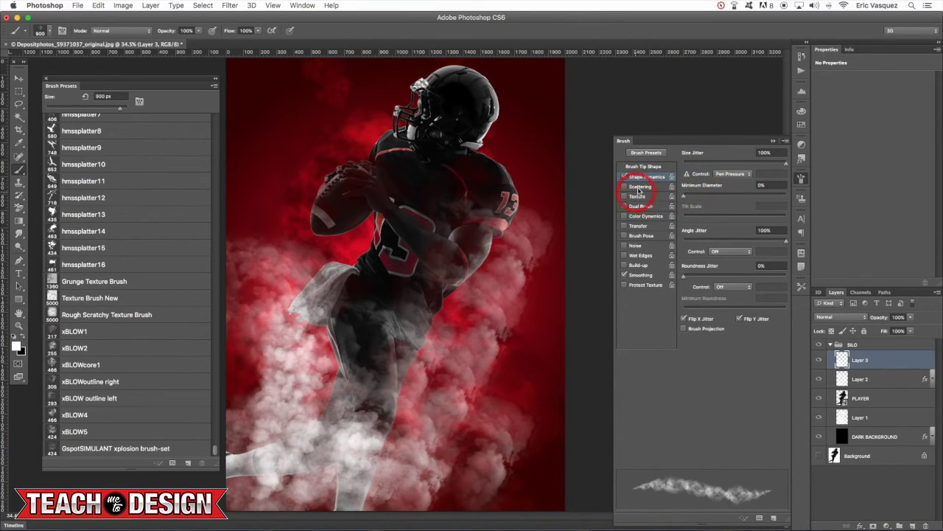
click(638, 187)
click(715, 153)
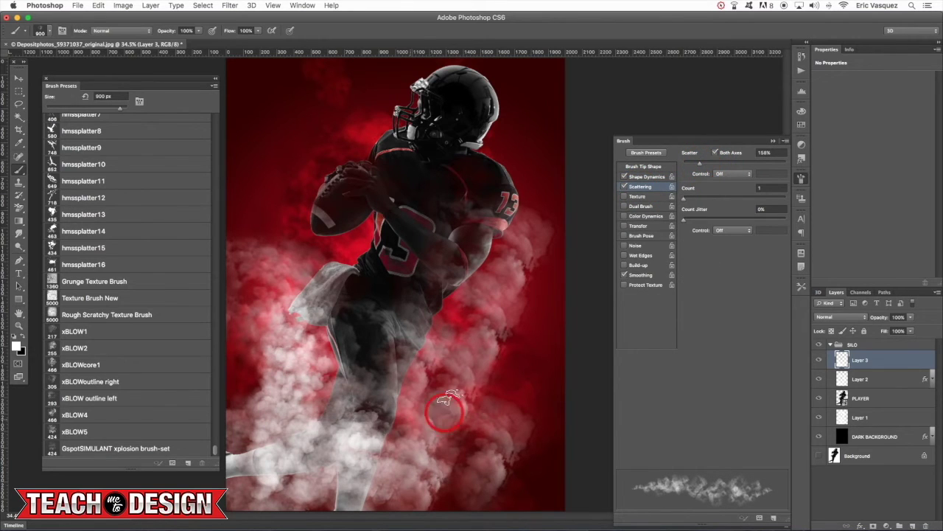
- Thicken the smoke right of the legs, along the image's lower and left edges and over the hips with scattered dabs
click(482, 378)
click(458, 443)
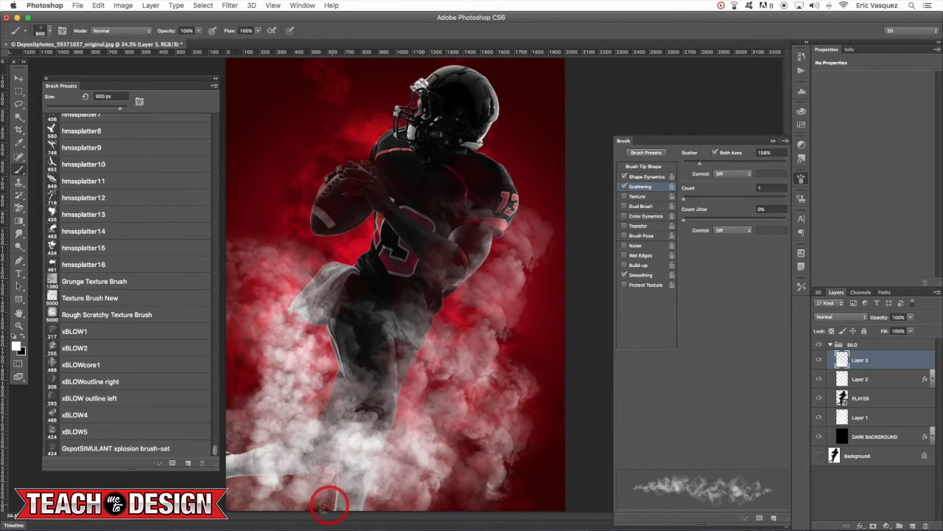
click(330, 506)
click(255, 425)
click(230, 337)
click(381, 328)
- Choose the xBLOW outline left brush and enable 158% Scattering and Shape Dynamics with minimum diameter 100%
click(134, 315)
click(127, 401)
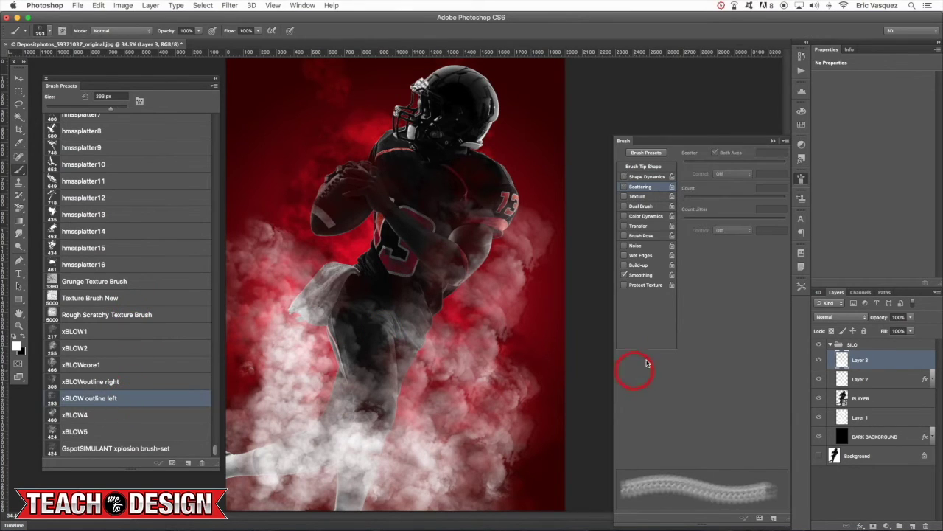
click(625, 188)
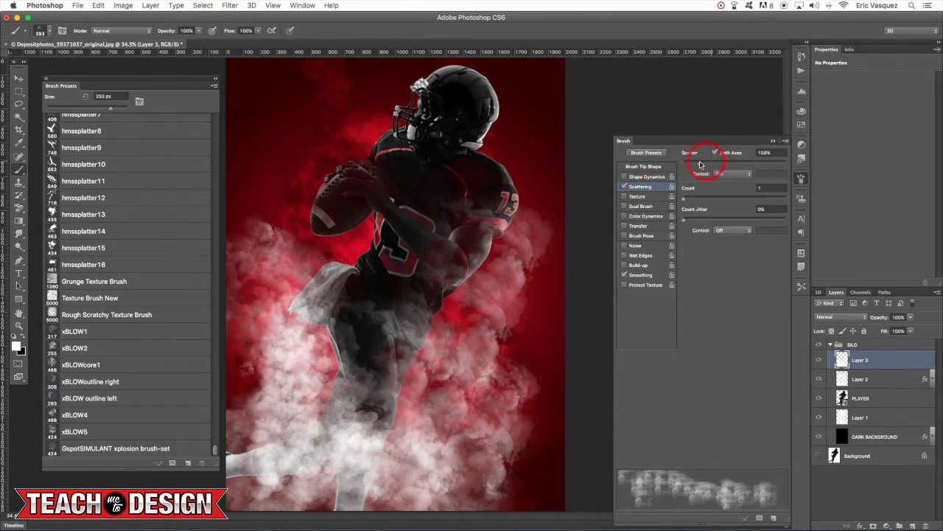
click(645, 177)
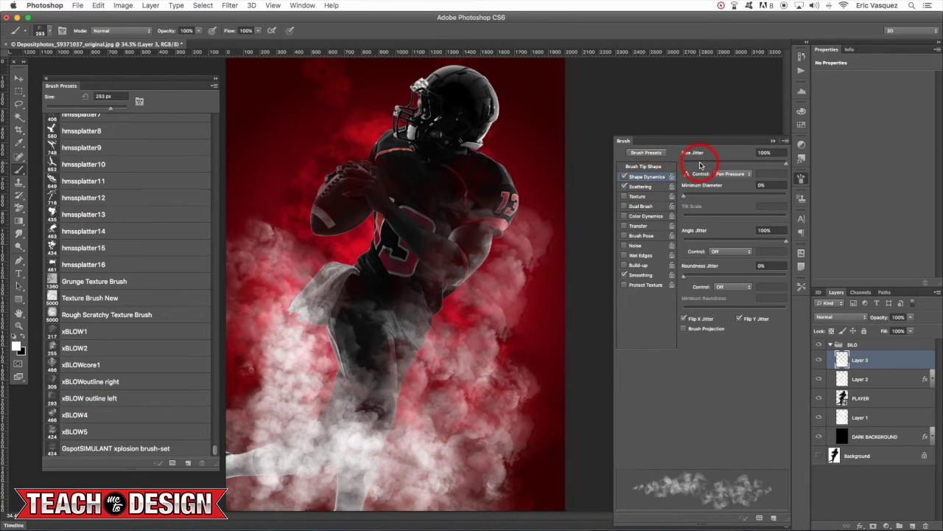
drag(687, 194, 858, 208)
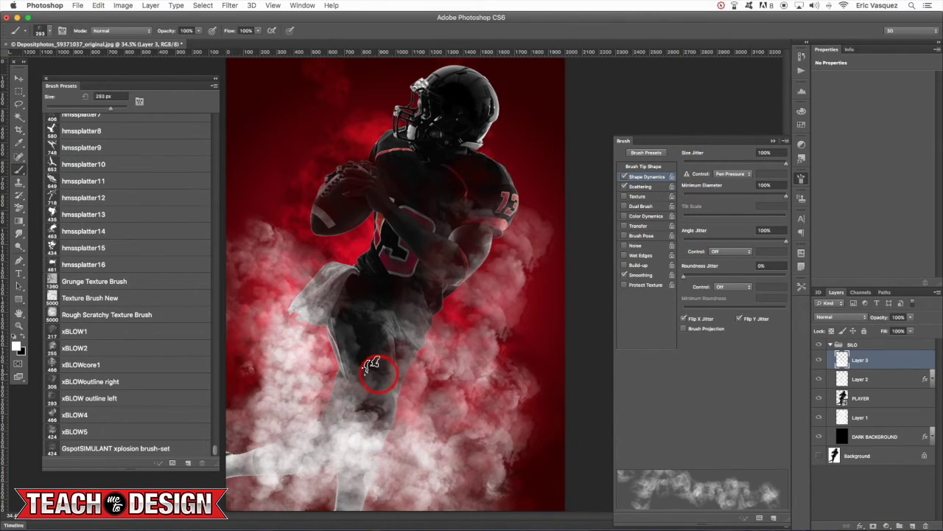
- Add a new layer above Layer 3, dab smoke around the towel and hip, and set the brush spacing to 18%
key(ctrl+alt+shift+n)
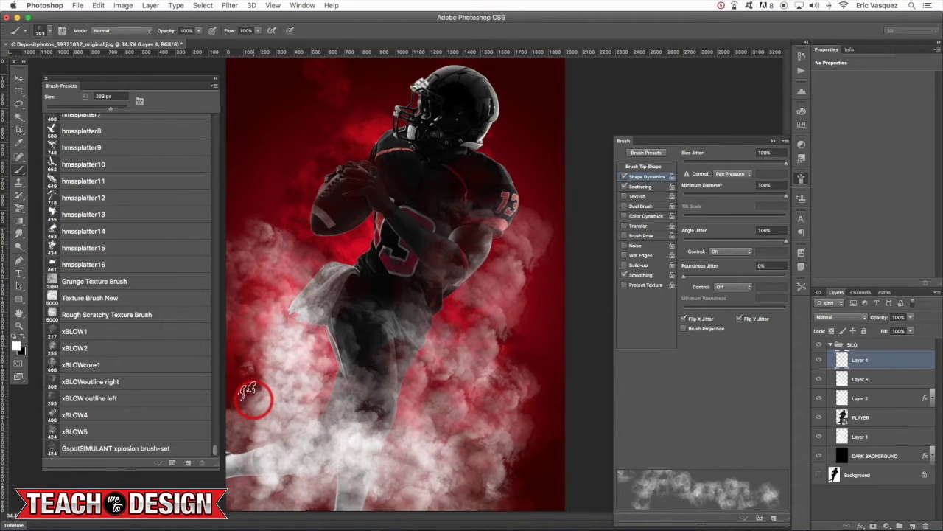
click(342, 293)
click(319, 202)
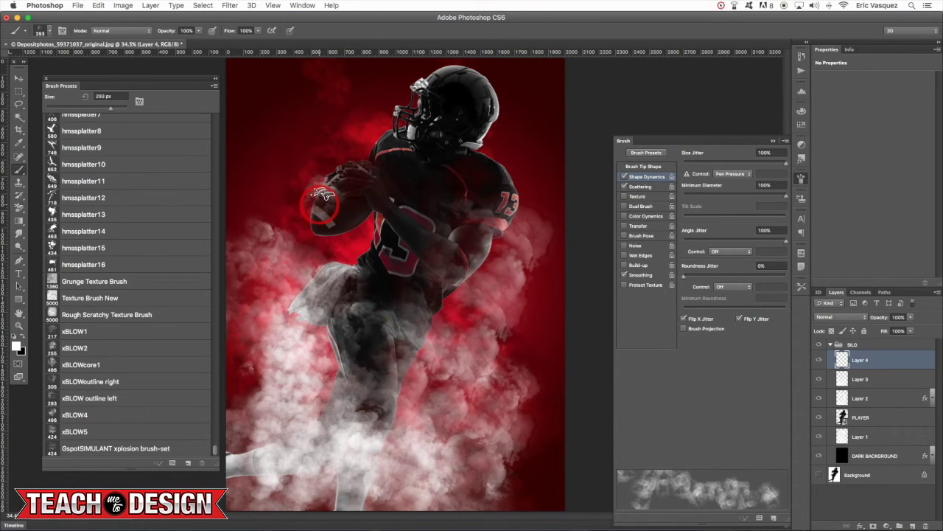
click(647, 167)
drag(696, 442, 692, 442)
- Enlarge the brush to 500 px and paint smoke on Layer 4 over the football, waist, thighs and lower right area
mouse_move(396, 221)
mouse_down()
mouse_move(402, 230)
mouse_move(442, 224)
mouse_up()
key(])
key(])
key(])
key(])
click(361, 166)
mouse_move(295, 273)
mouse_down()
mouse_move(328, 306)
mouse_move(251, 327)
mouse_move(215, 365)
mouse_move(219, 384)
mouse_move(259, 392)
mouse_move(448, 374)
mouse_move(507, 390)
mouse_move(491, 468)
mouse_up()
mouse_move(383, 471)
mouse_down()
mouse_move(337, 472)
mouse_move(351, 459)
mouse_up()
key(ctrl+minus)
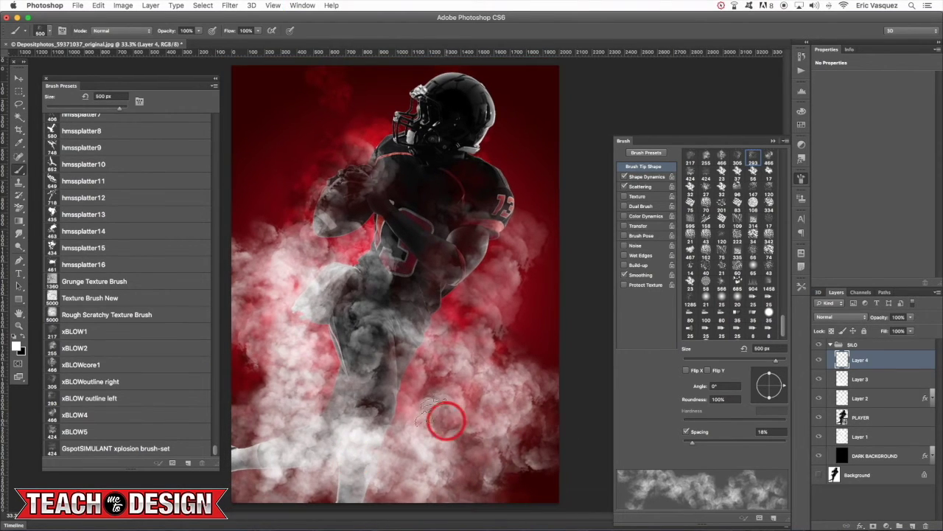
- Apply a Color Overlay to Layer 3 in dark red 330101, sampled from the image's upper right corner
double_click(927, 380)
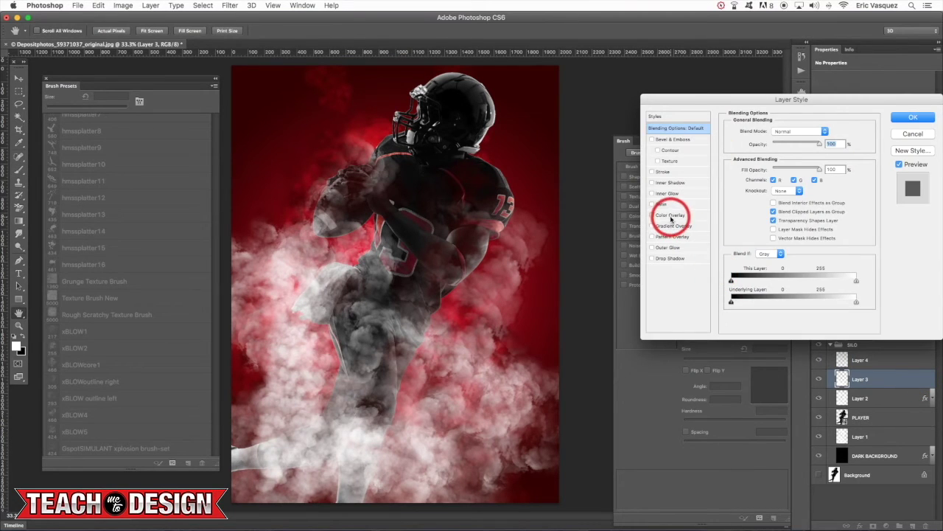
click(670, 215)
click(828, 131)
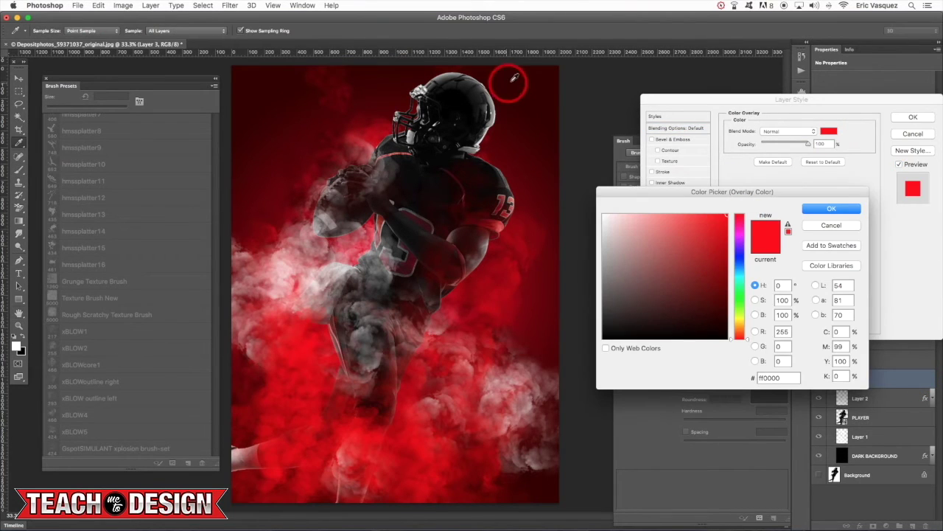
click(556, 69)
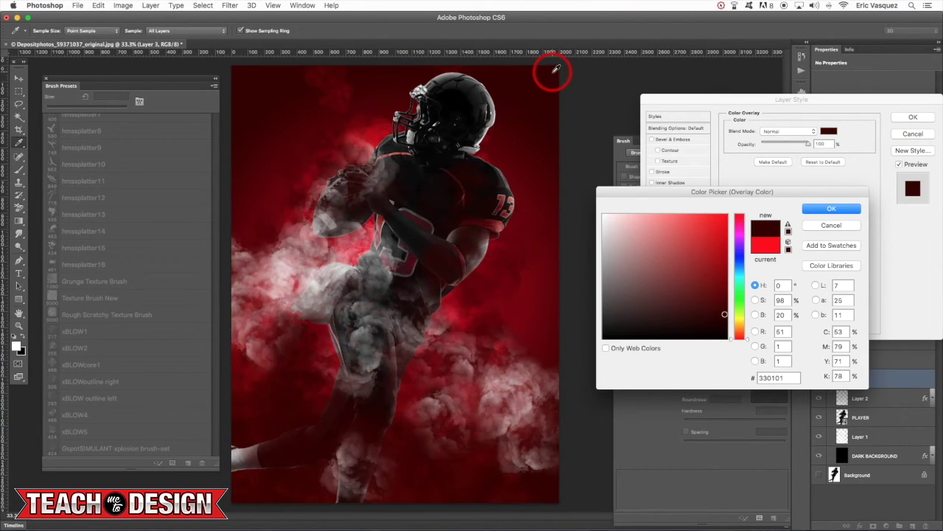
click(826, 210)
click(914, 118)
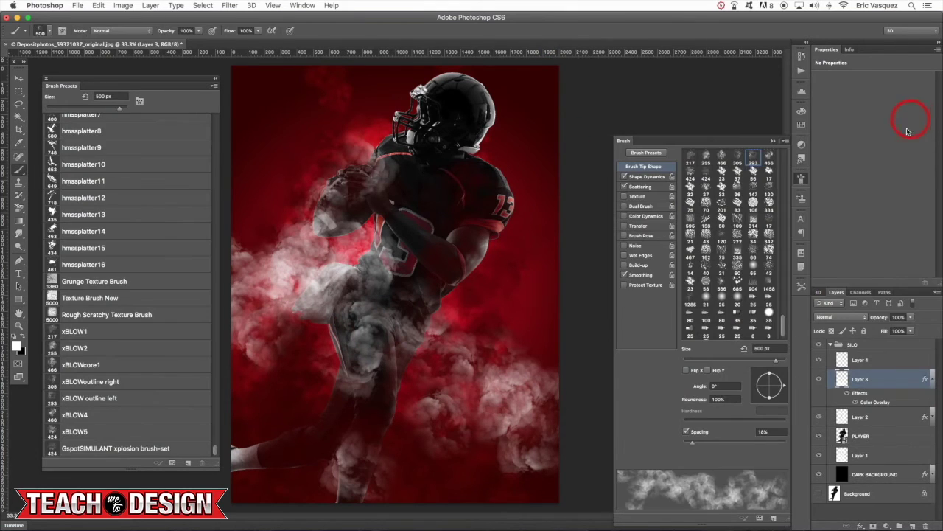
- Try the Overlay and Color Dodge blend modes on Layer 4 and settle on Screen
click(892, 359)
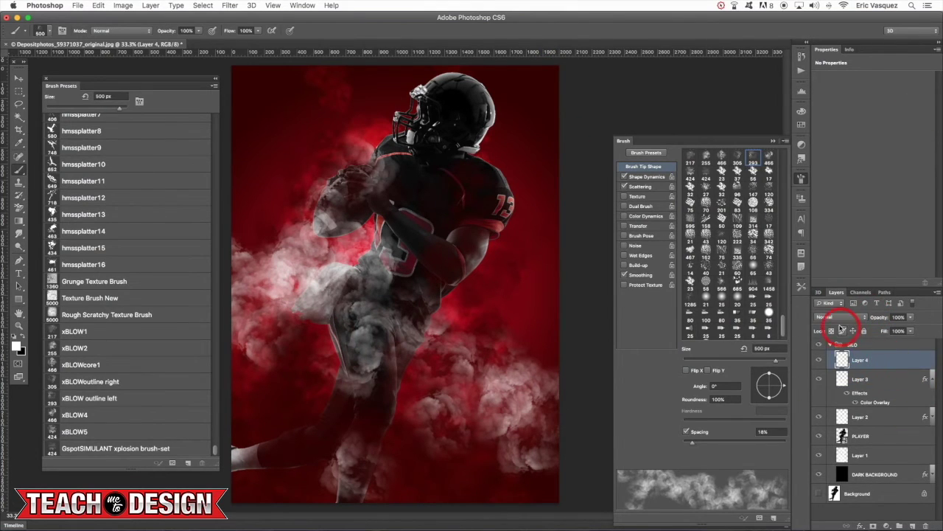
click(841, 317)
click(827, 410)
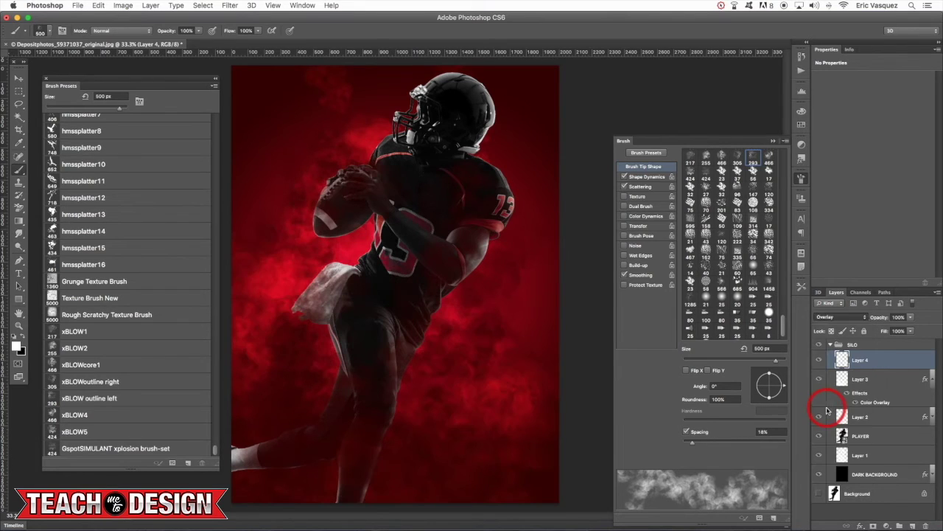
key(v)
click(834, 317)
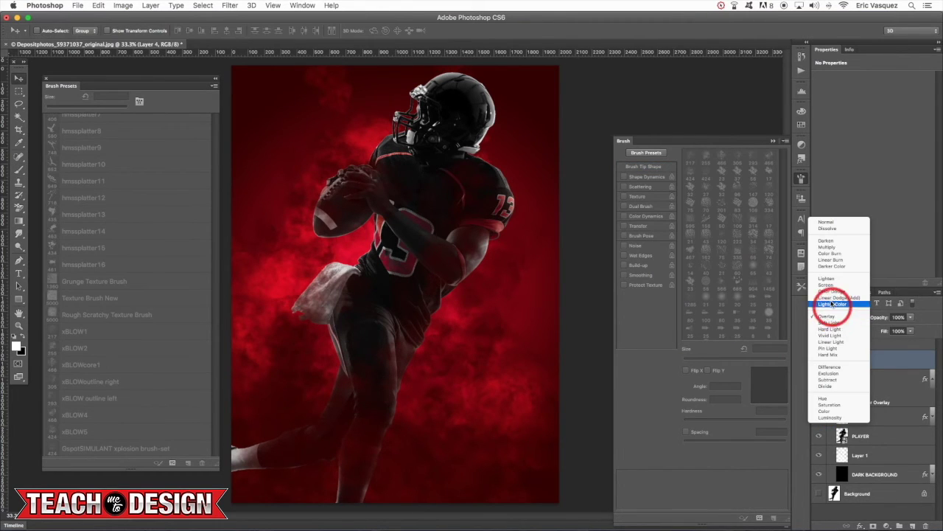
click(831, 291)
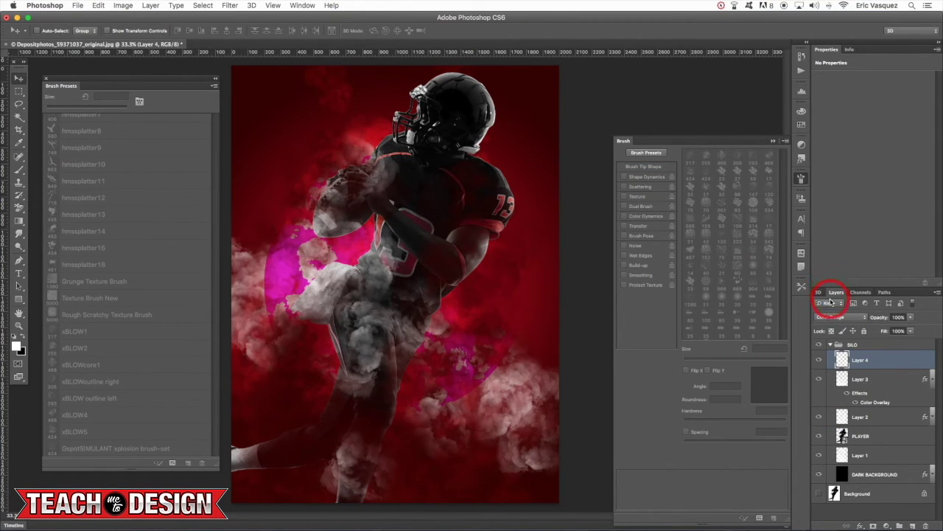
click(830, 317)
click(826, 307)
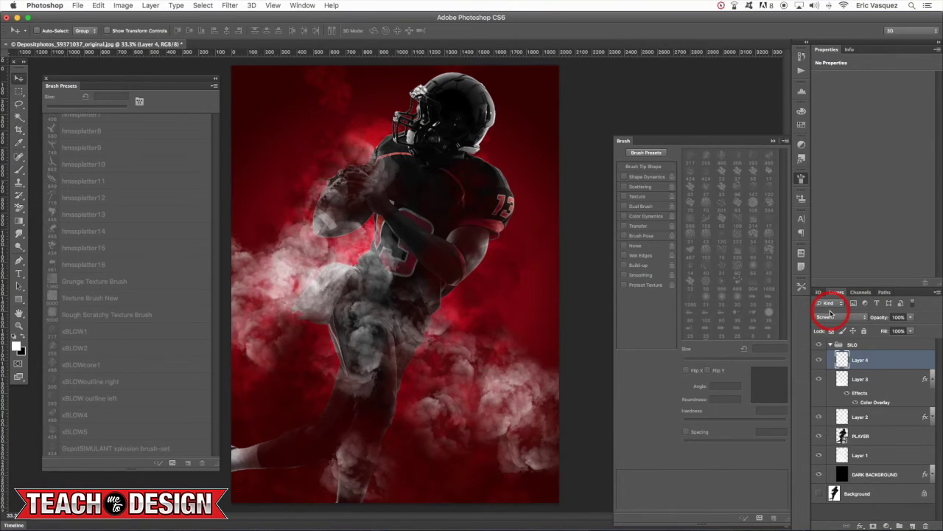
- Apply a bright red Color Overlay at 100% opacity to Layer 4
double_click(918, 359)
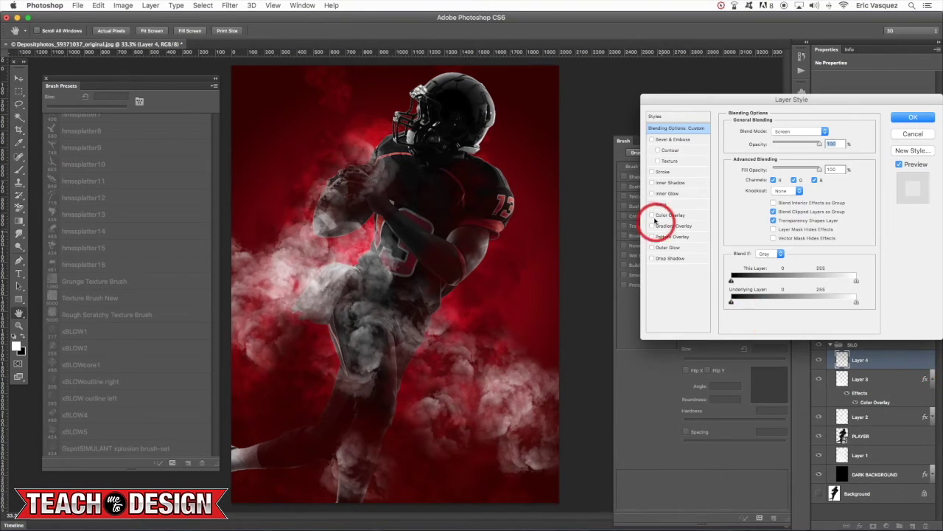
click(671, 215)
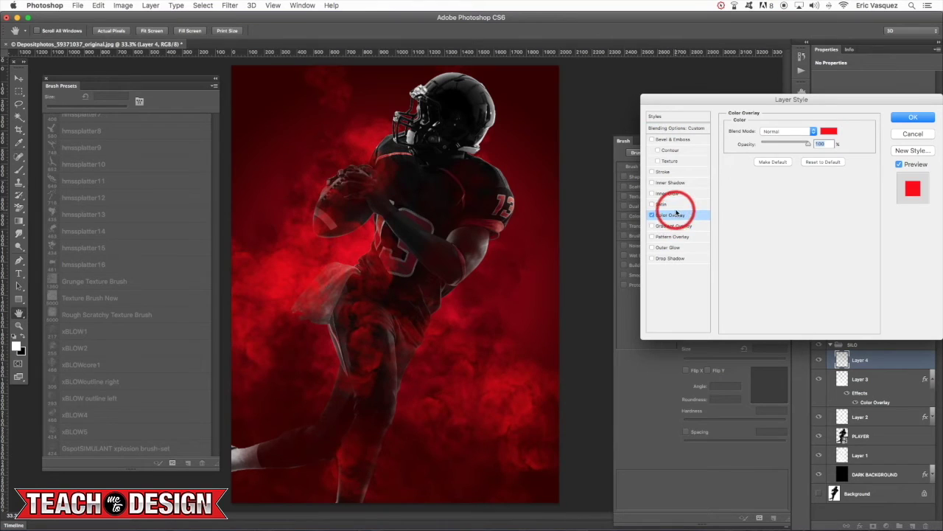
click(912, 118)
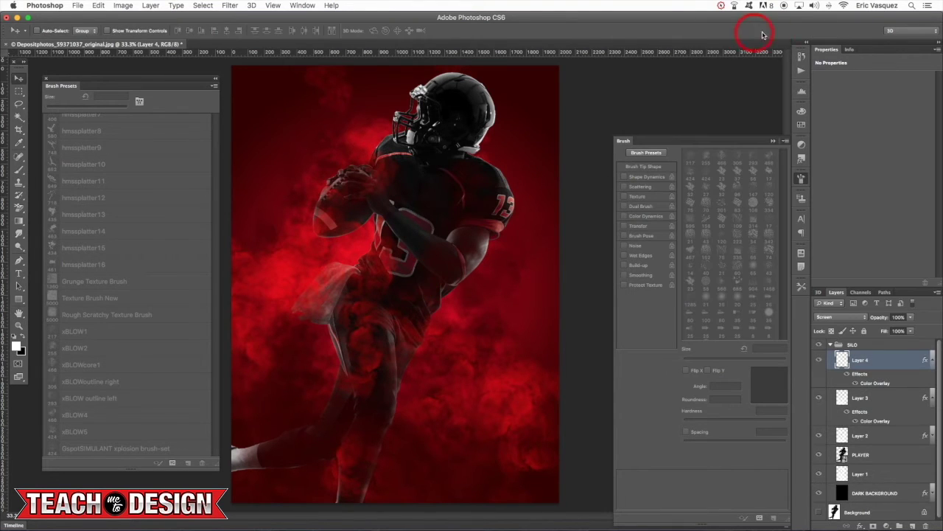
- Create a history snapshot of the current state, name it SNAPSHOT 2 and close the document history
click(802, 55)
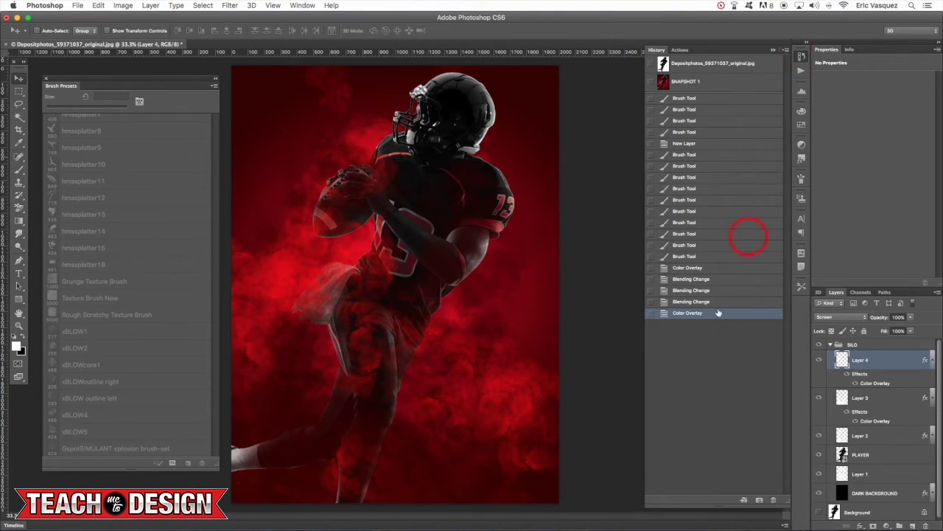
click(760, 502)
click(688, 101)
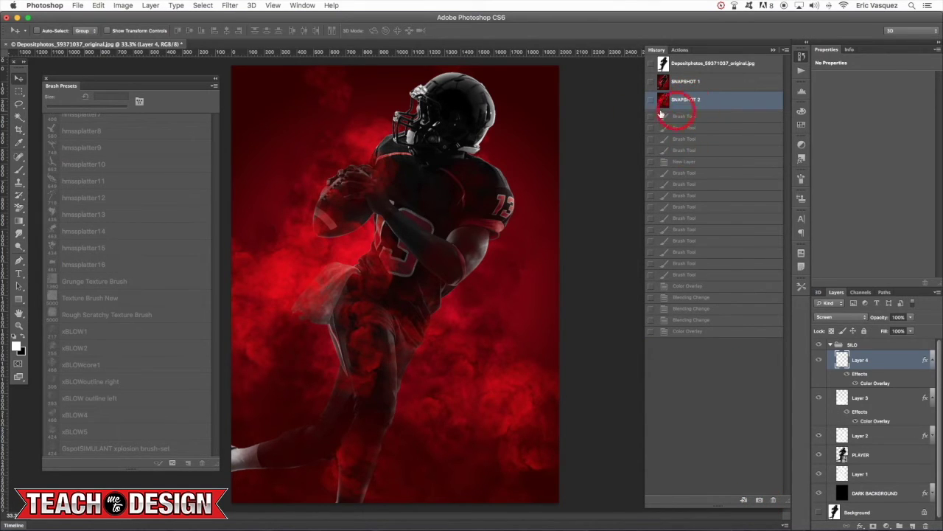
click(407, 349)
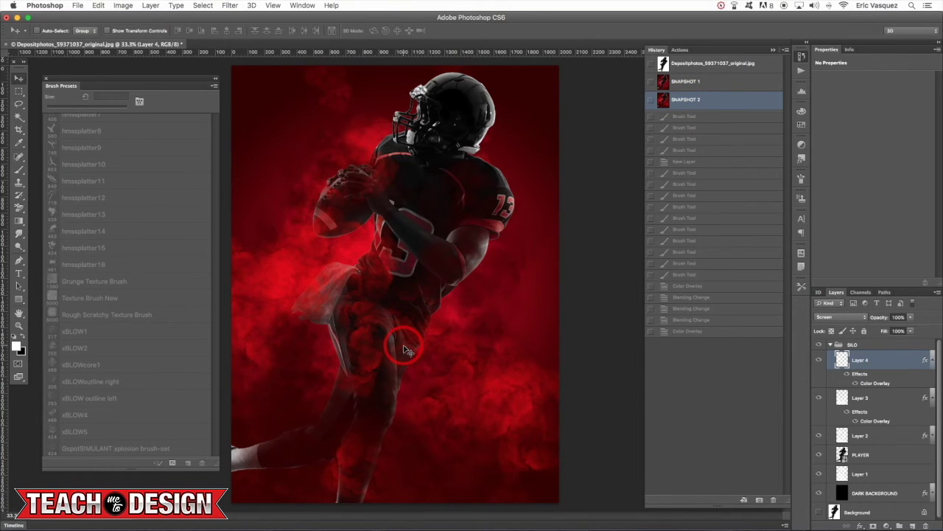
click(71, 89)
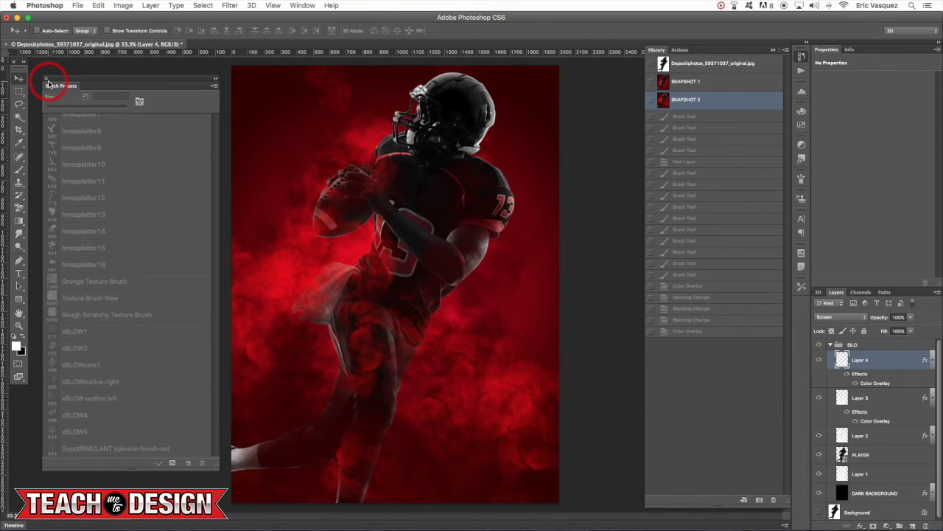
click(48, 83)
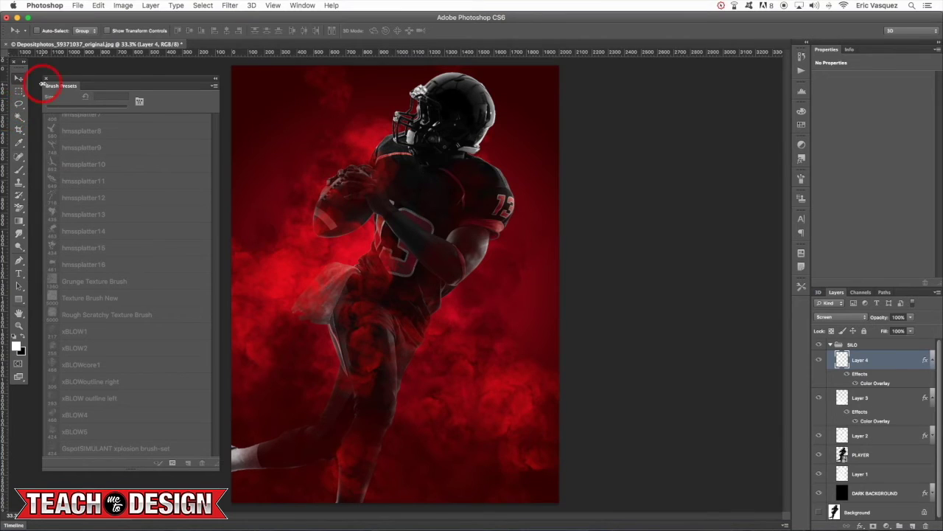
- Collapse the effect lists of Layer 4 and Layer 3, and move the Layer 4 smoke down toward the image's lower left
click(937, 411)
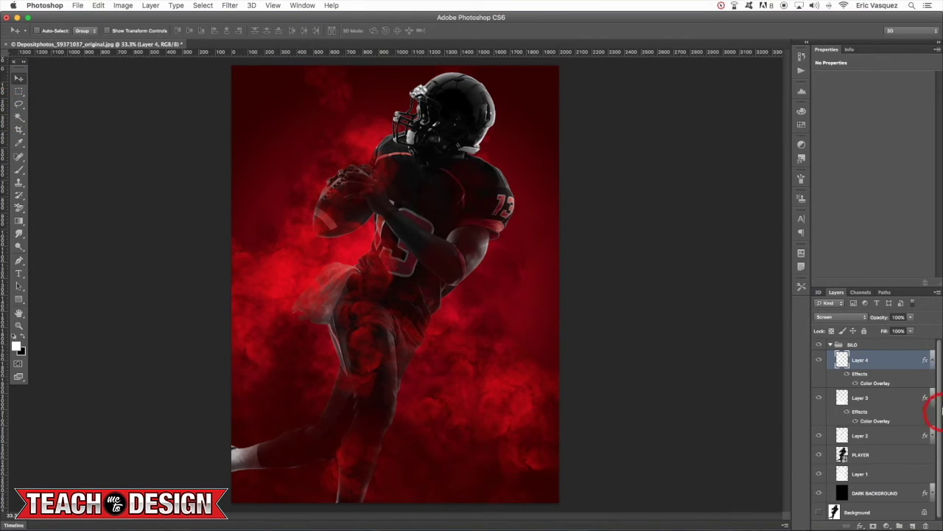
click(932, 361)
click(933, 380)
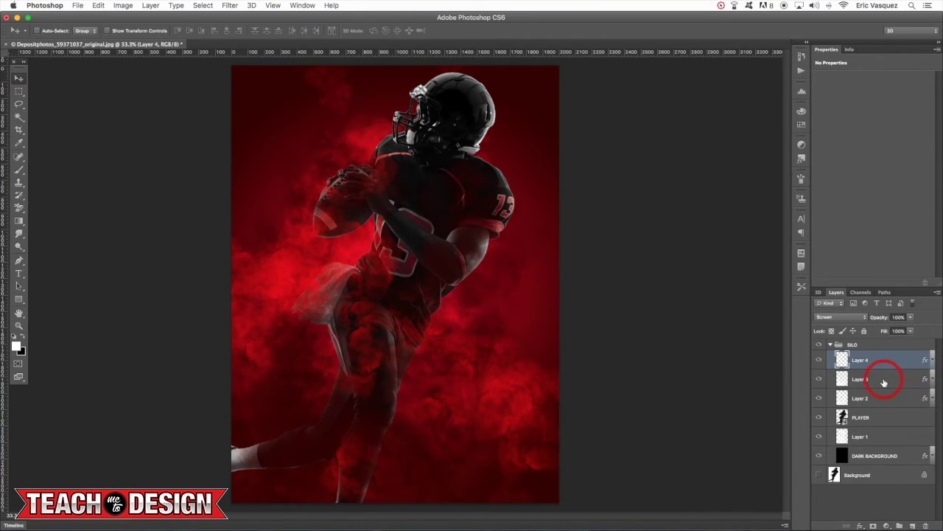
drag(375, 350, 296, 453)
drag(894, 376, 507, 354)
click(543, 183)
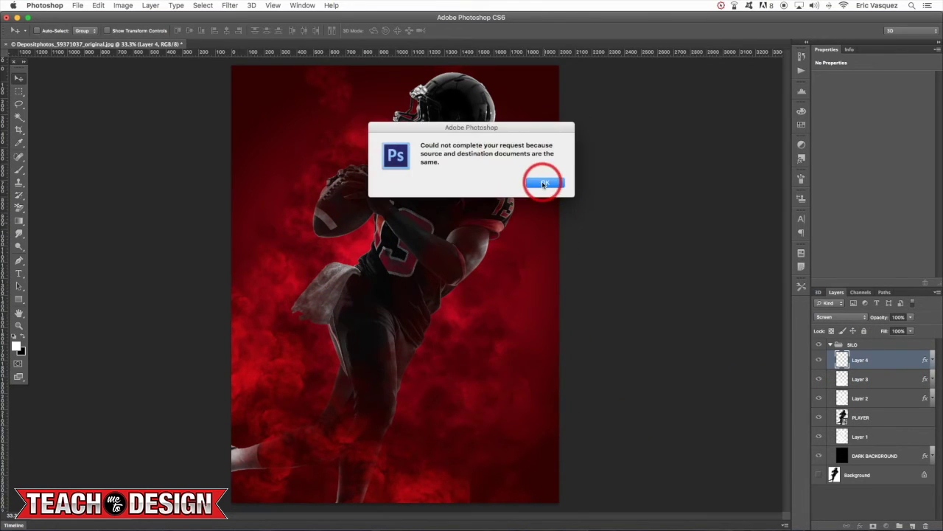
- Duplicate Layer 2 and move the copied smoke down toward the lower right, off the football
click(880, 381)
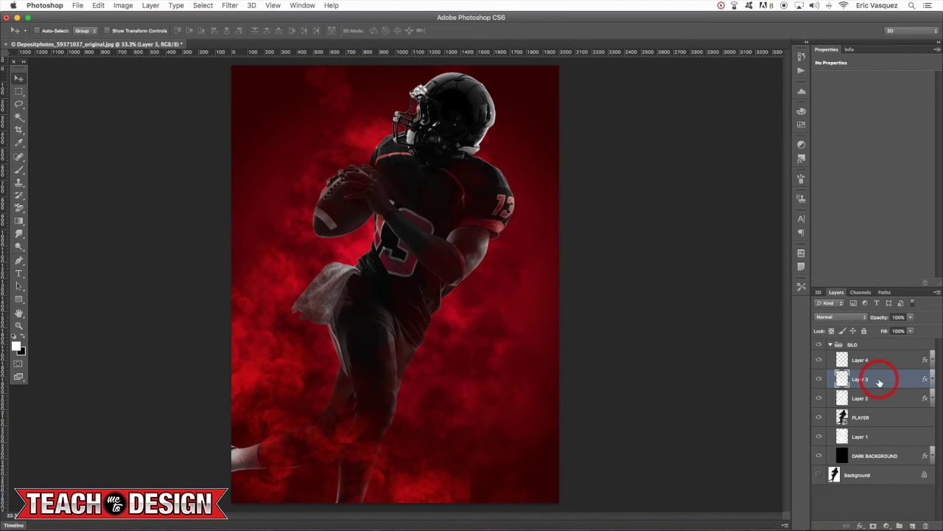
click(873, 398)
key(super+j)
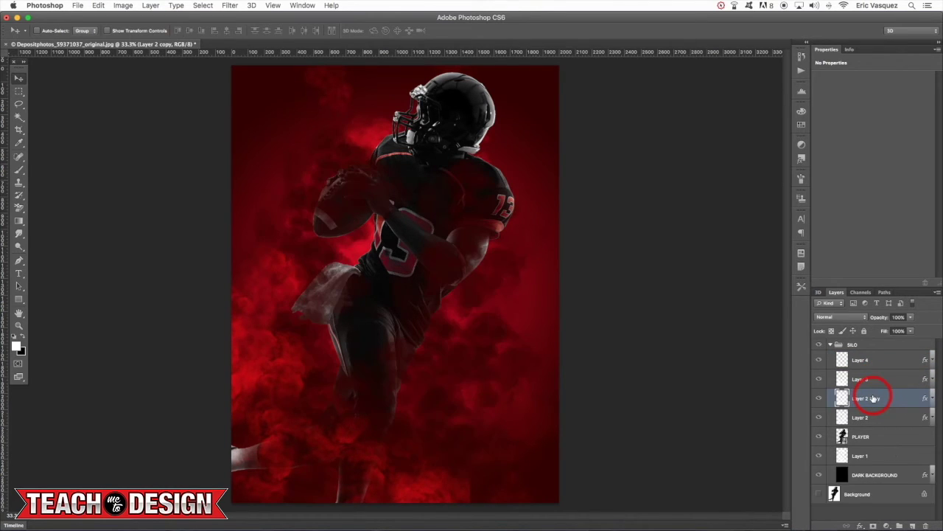
drag(449, 305, 520, 389)
- Add a layer mask to Layer 4 and fade its smoke along the image's right edge with a linear gradient
click(868, 381)
click(818, 379)
click(818, 379)
click(817, 361)
click(818, 361)
click(862, 360)
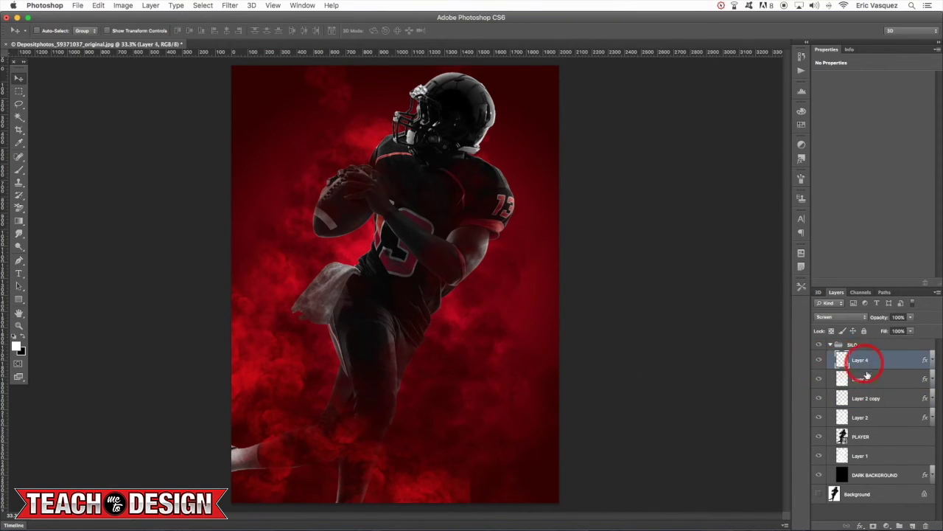
click(874, 525)
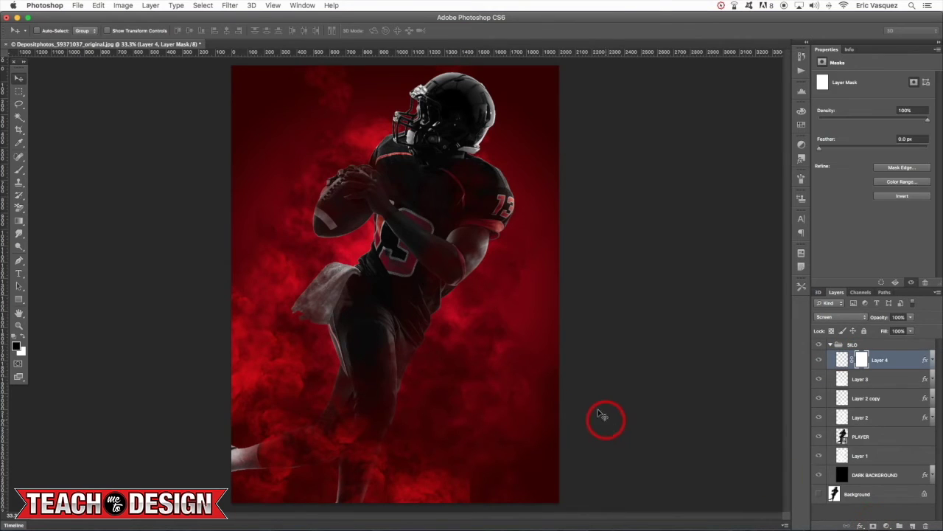
key(g)
key(x)
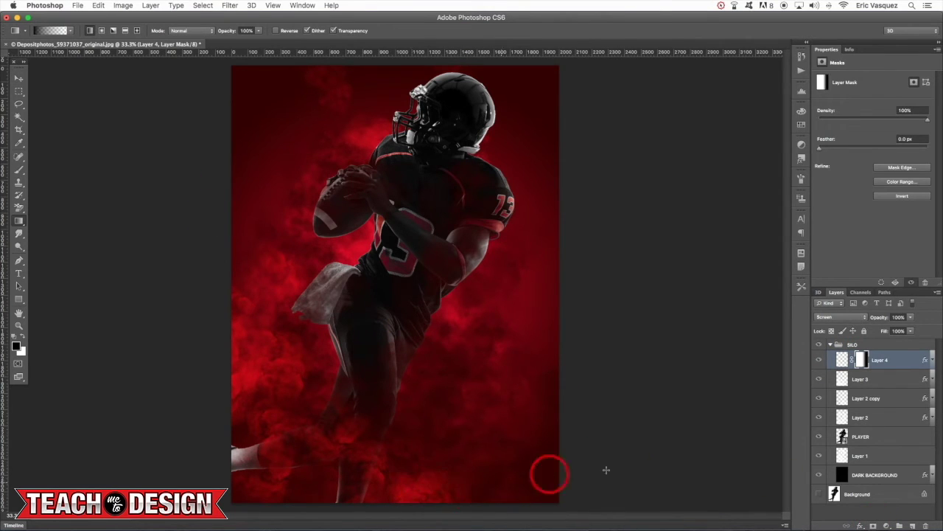
- Add a layer mask to the PLAYER layer and fade out the player's legs with a linear gradient from the bottom upward
click(872, 438)
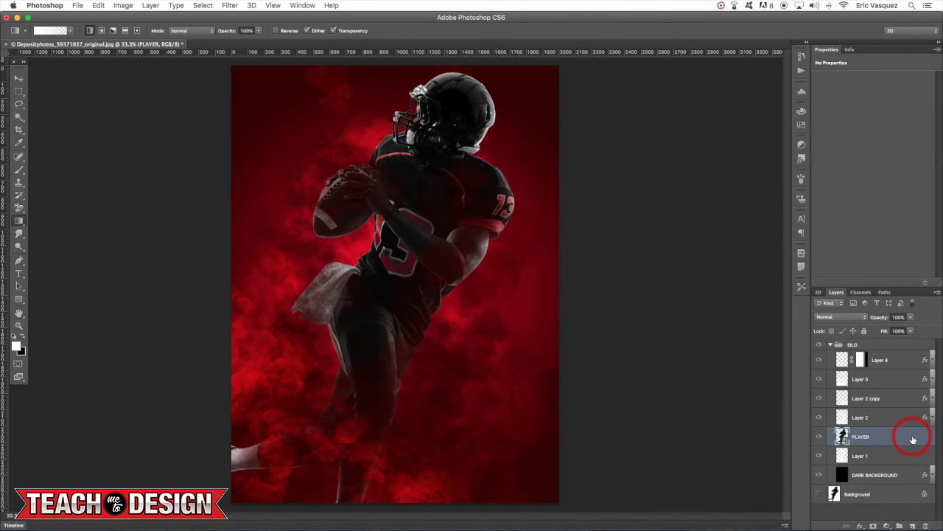
click(872, 526)
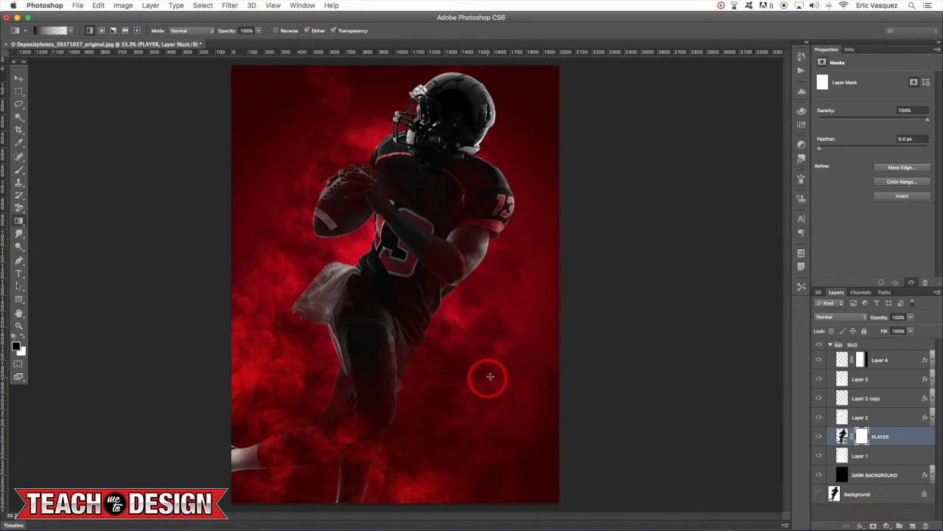
drag(324, 490, 300, 280)
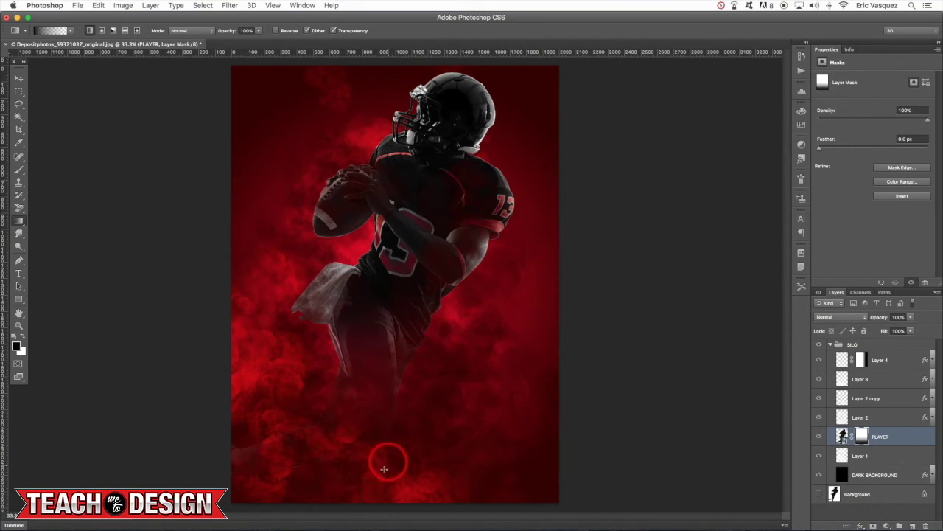
key(v)
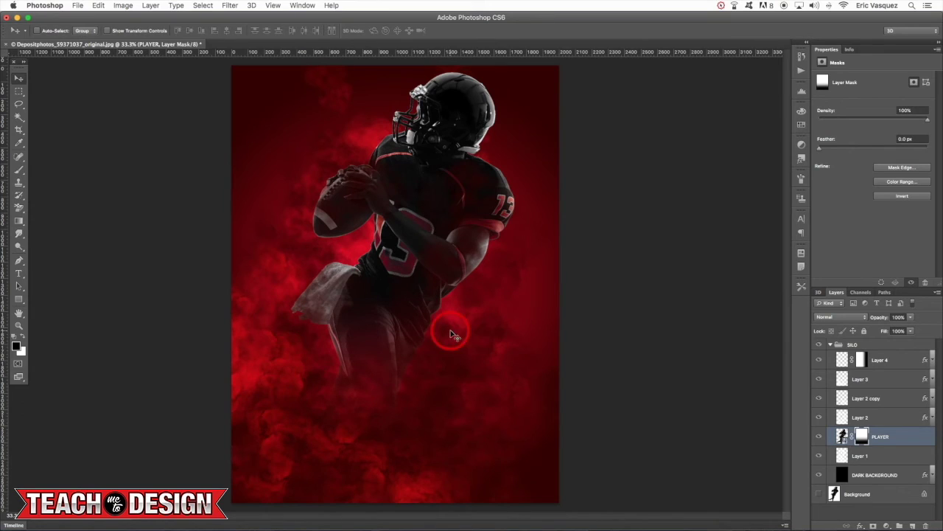
- Duplicate Layer 2 copy, send the duplicate below the PLAYER layer and move its smoke up behind the player's upper body
click(877, 399)
key(super+j)
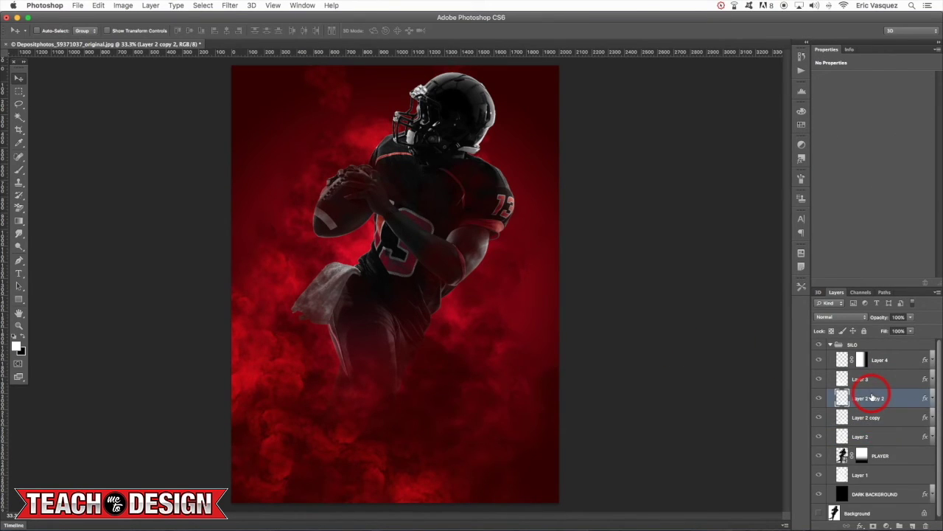
key(super+bracketleft)
key(super+bracketleft)
key(super+bracketleft)
drag(464, 308, 447, 212)
drag(460, 267, 430, 187)
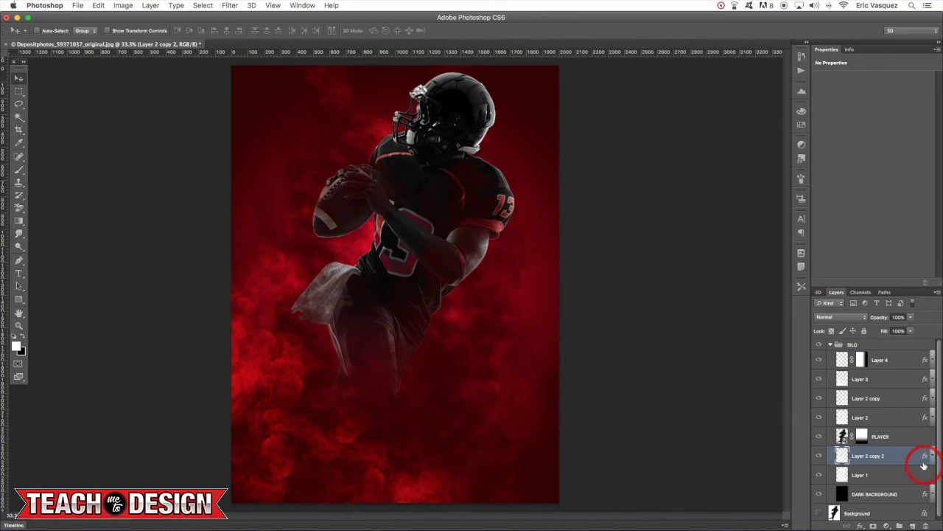
- Change the Color Overlay of Layer 2 copy 2 to bright red ff0000
double_click(924, 457)
click(671, 215)
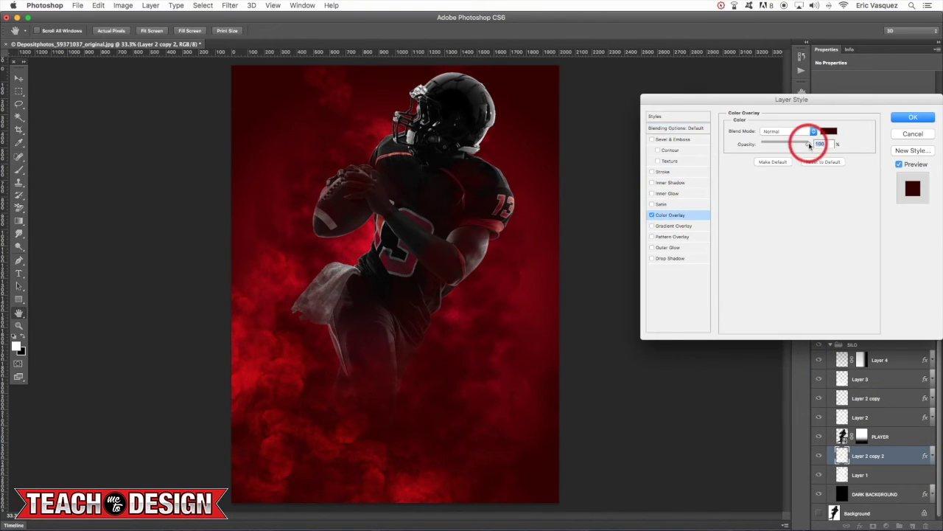
click(828, 130)
click(712, 257)
drag(716, 242, 734, 203)
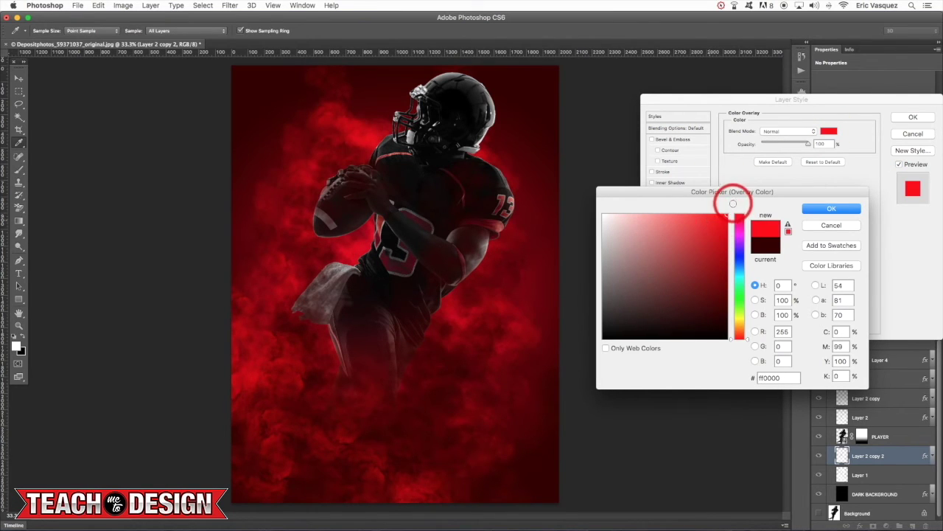
click(824, 208)
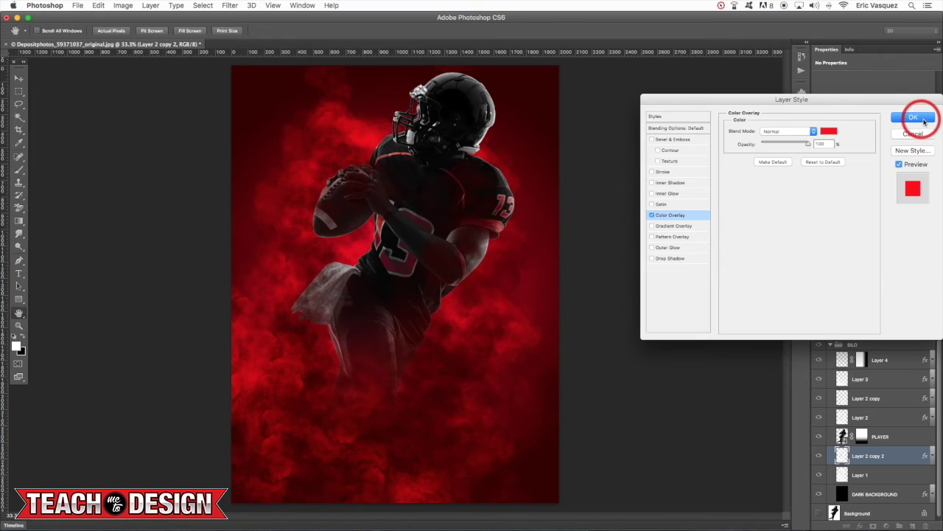
click(924, 122)
- Create a history snapshot of the current state and name it SNAPSHOT 3
click(804, 56)
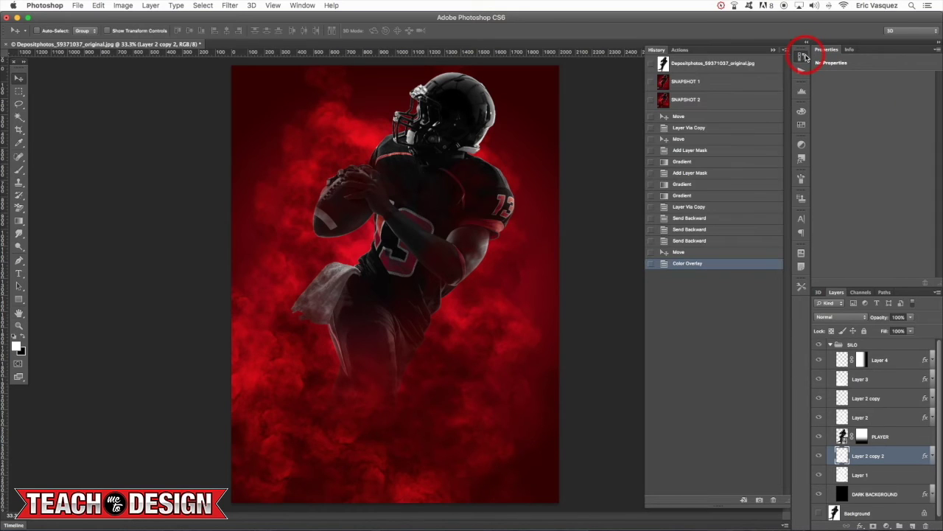
click(760, 500)
double_click(689, 119)
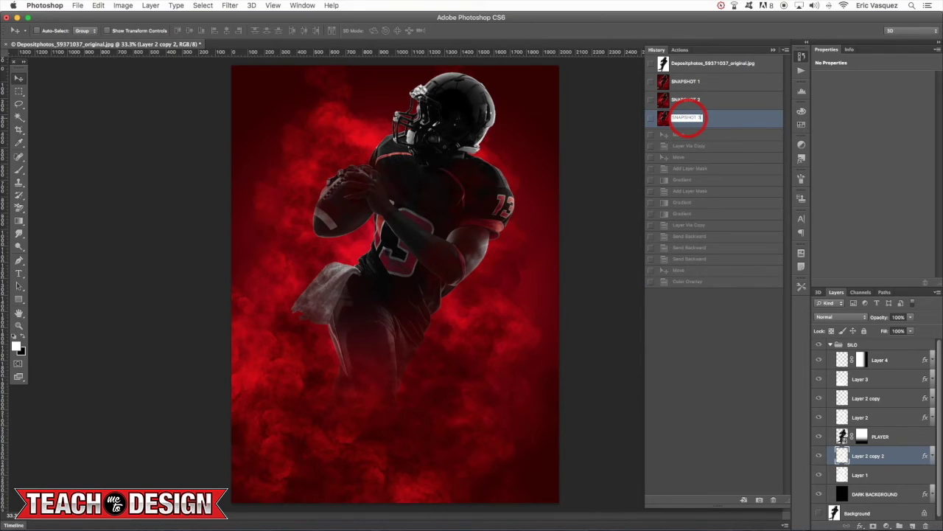
click(470, 241)
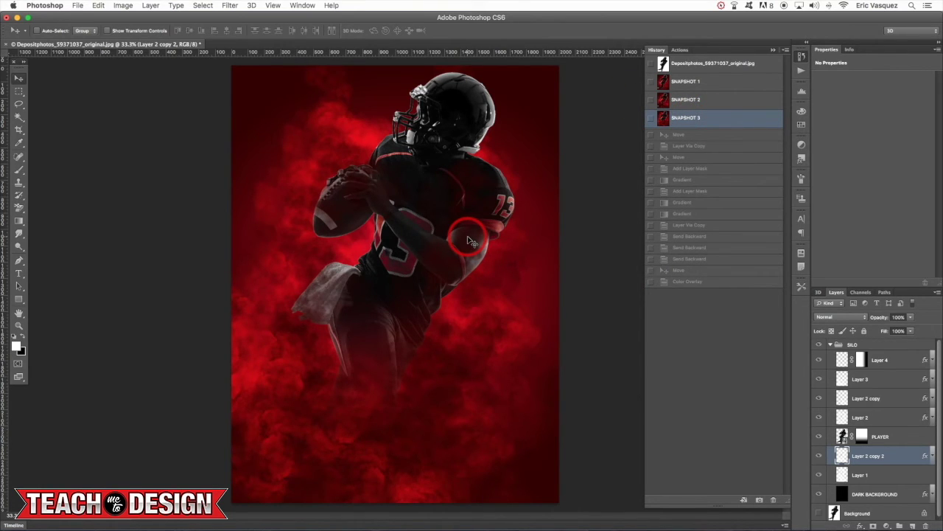
- Compare the composite and its layers in SNAPSHOT 1, SNAPSHOT 2 and SNAPSHOT 3
click(720, 84)
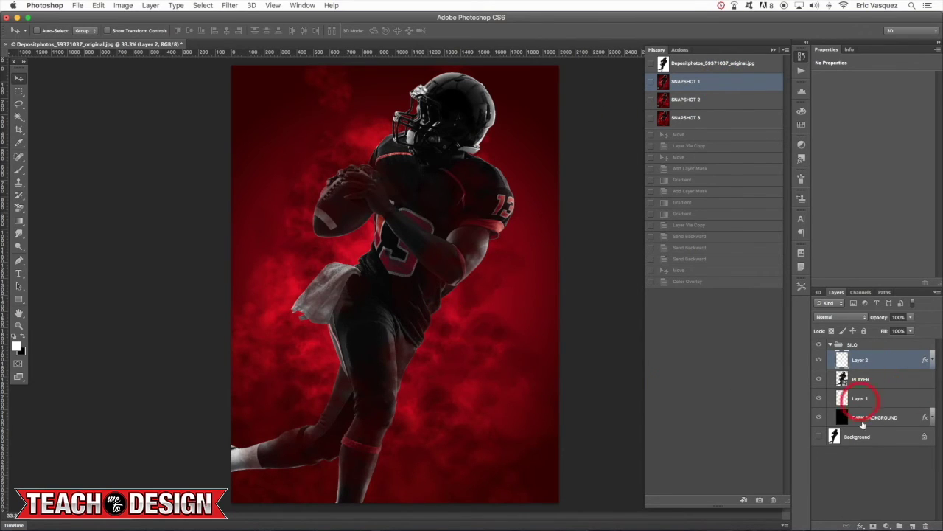
click(714, 104)
click(727, 119)
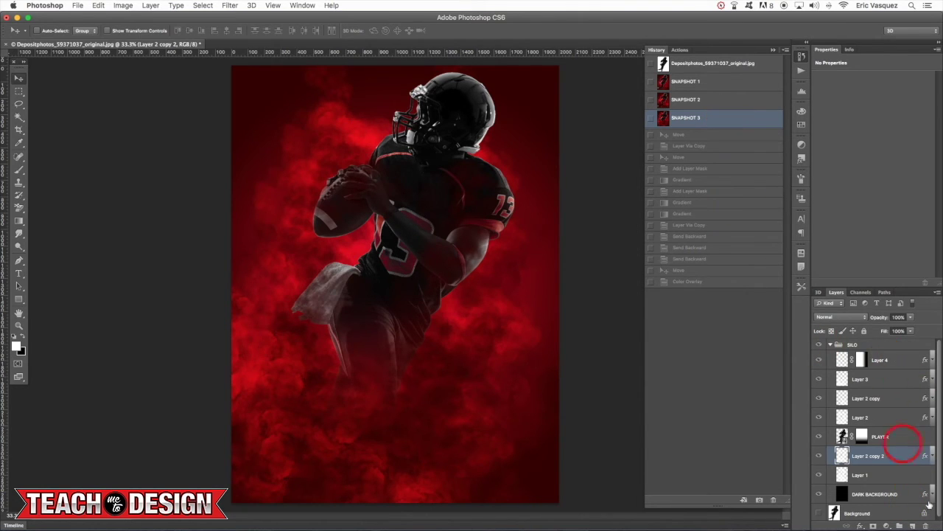
- Add a Hue/Saturation adjustment layer above Layer 4 and set its hue to +180
click(889, 359)
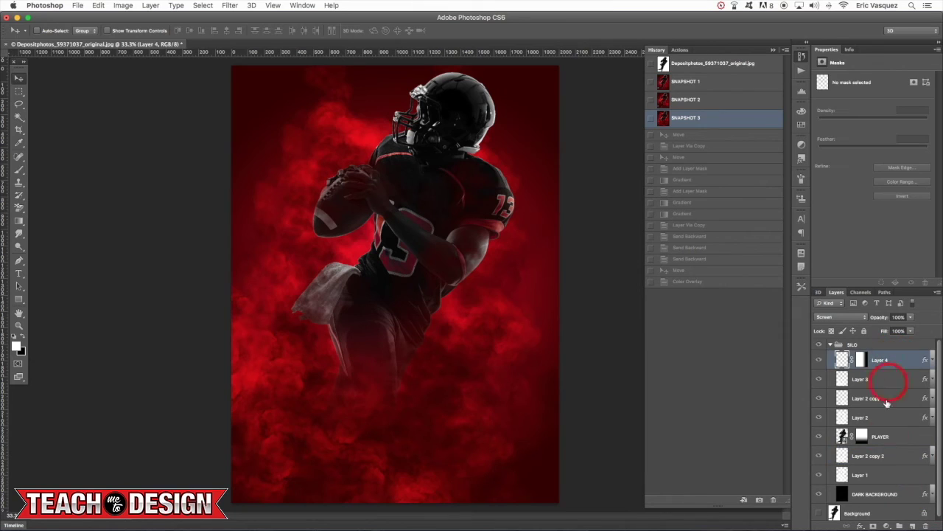
click(887, 524)
click(903, 439)
drag(870, 115, 935, 116)
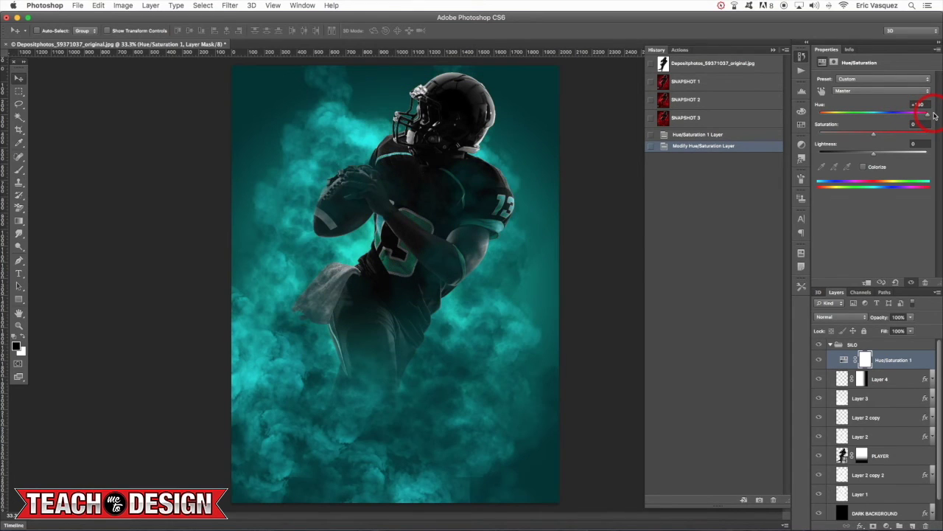
- Create a history snapshot named SNAPSHOT 4, then collapse the layer properties and the SILO group
click(760, 500)
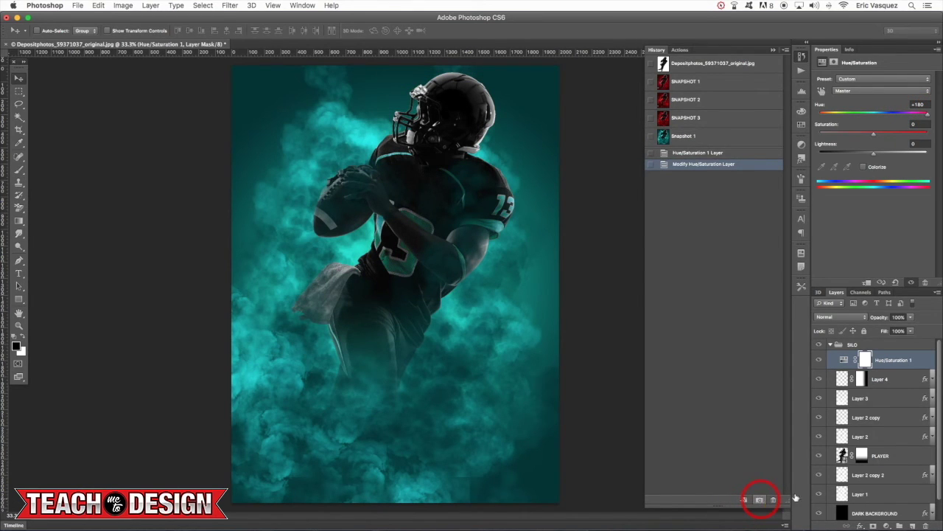
double_click(687, 137)
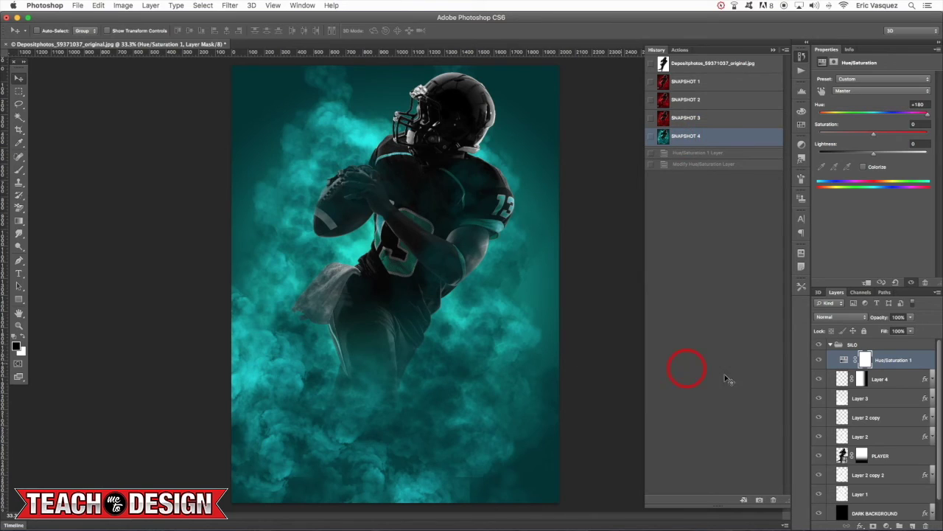
double_click(828, 50)
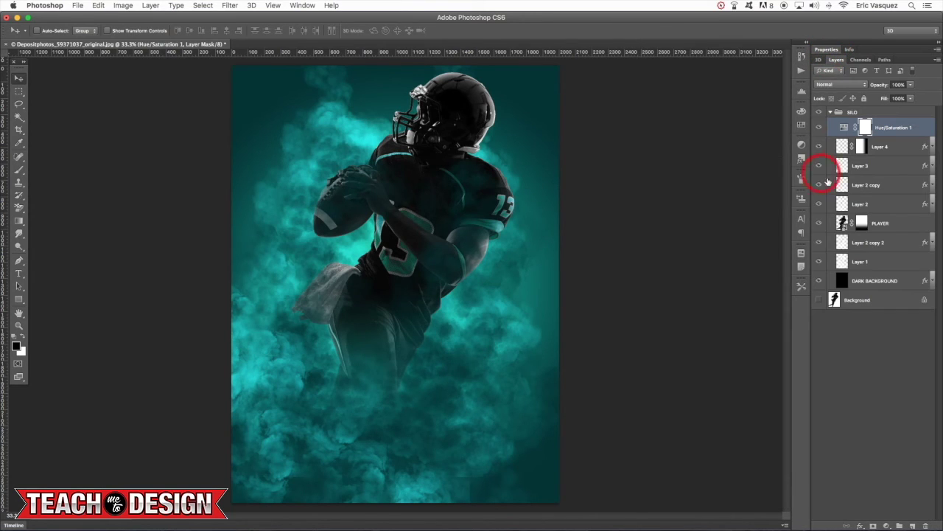
click(829, 112)
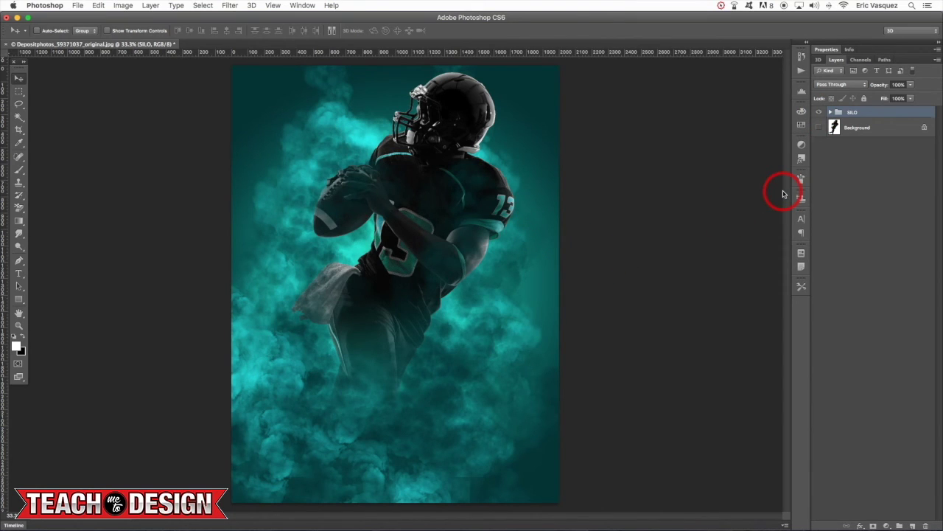
- Draw a white radial gradient glow over the player's waist on a new layer and set its blend mode to Overlay
key(super+alt+shift+n)
key(g)
click(102, 30)
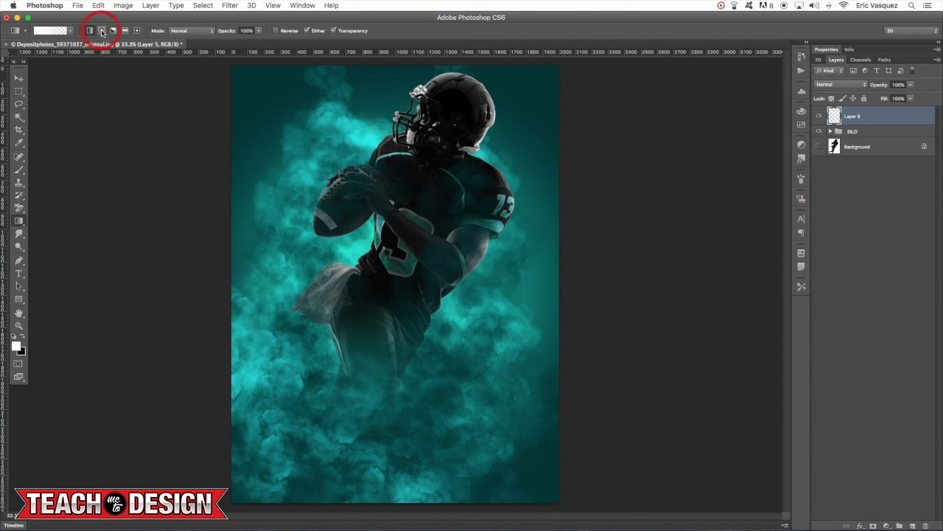
drag(388, 301, 331, 204)
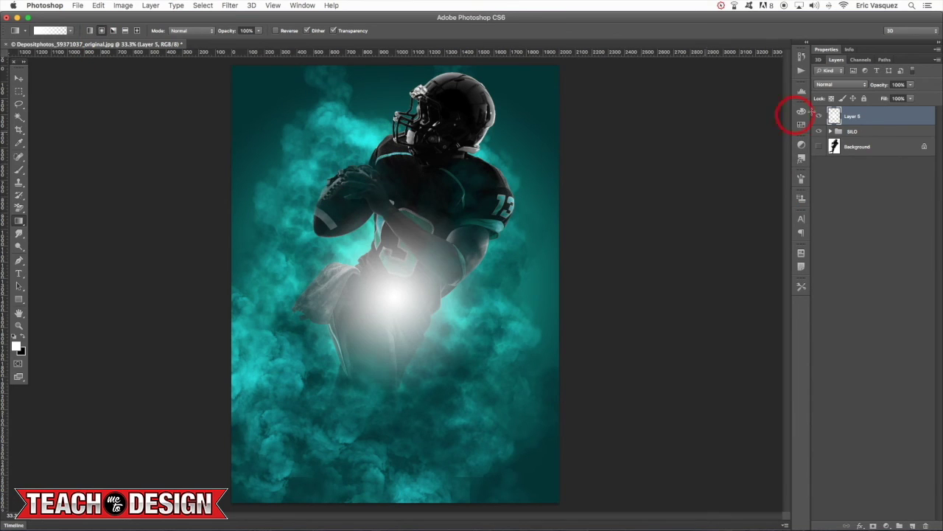
click(824, 85)
click(834, 184)
- Reposition the Overlay glow and duplicate it twice, spreading the copies around the player
key(v)
drag(447, 301, 431, 262)
key(super+j)
key(super+j)
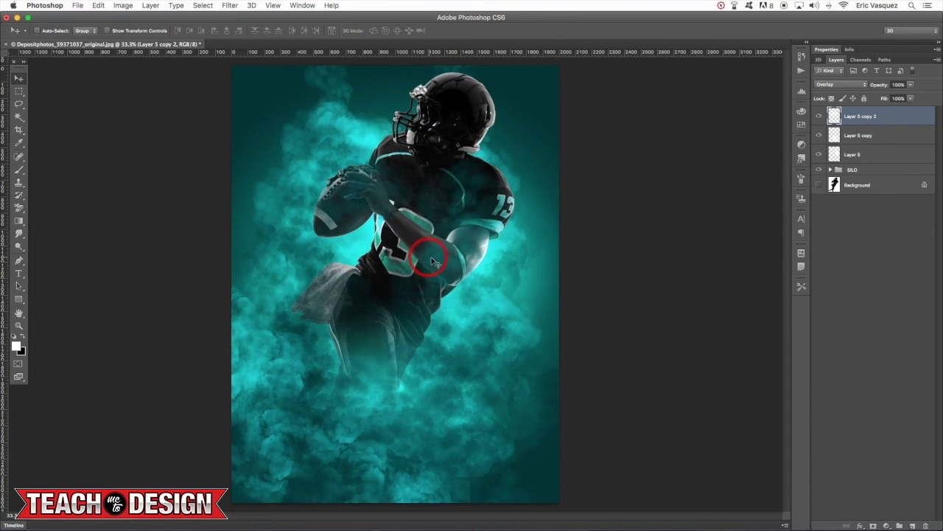
- Move the three glow layers into the SILO group directly below the PLAYER layer and toggle their visibility to check the effect
click(831, 169)
shift+click(866, 154)
drag(874, 152, 881, 288)
click(827, 241)
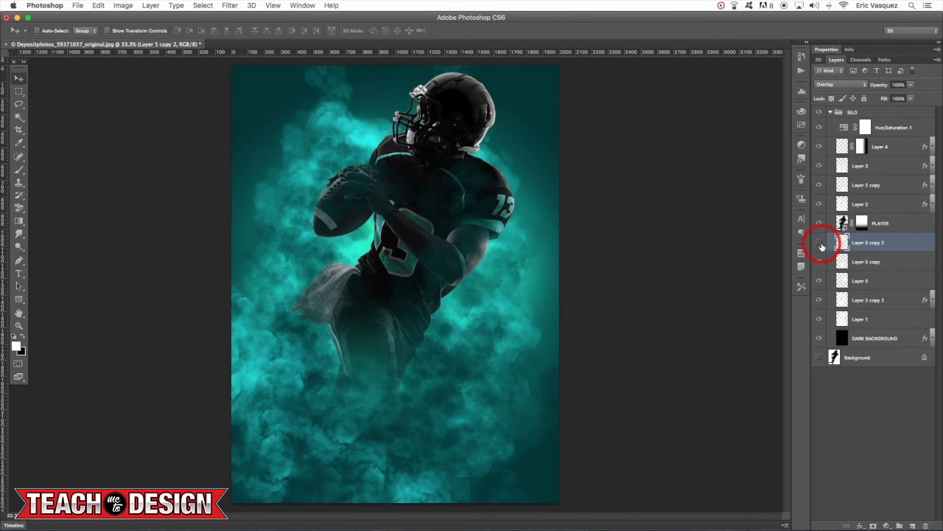
- Compare the history snapshots back to the original image, return to SNAPSHOT 4 and collapse the SILO group
click(802, 56)
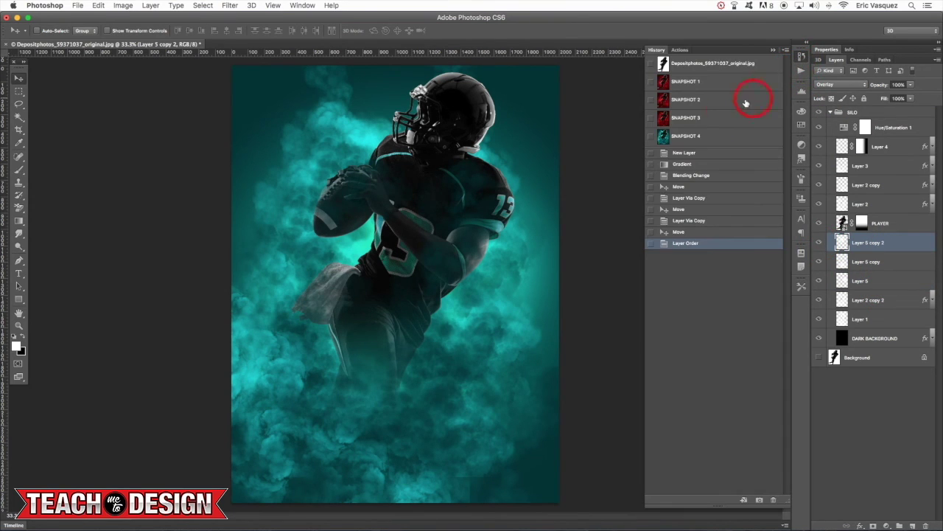
click(701, 136)
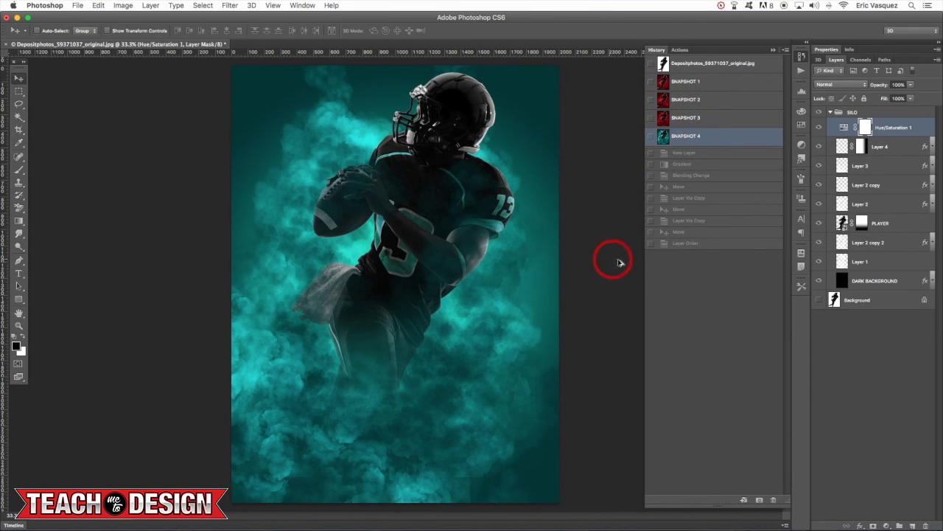
key(alt+super+z)
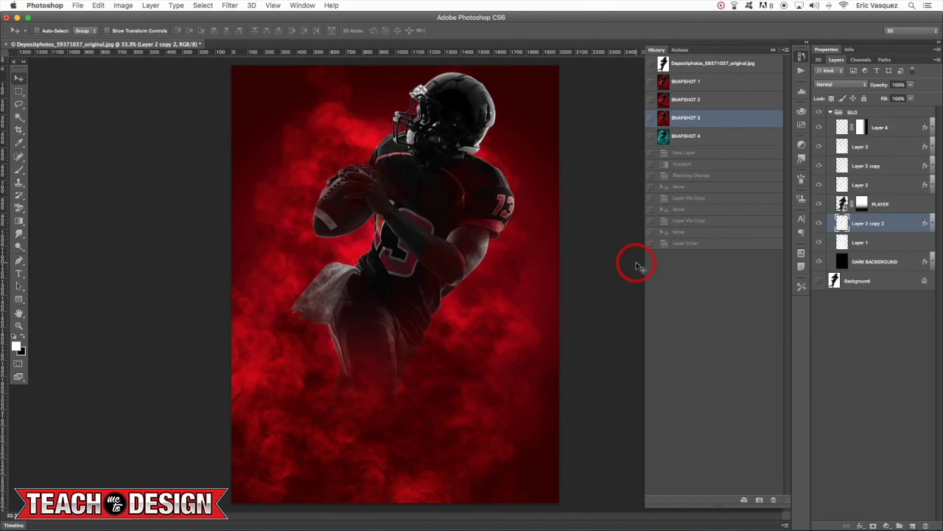
click(700, 134)
click(703, 116)
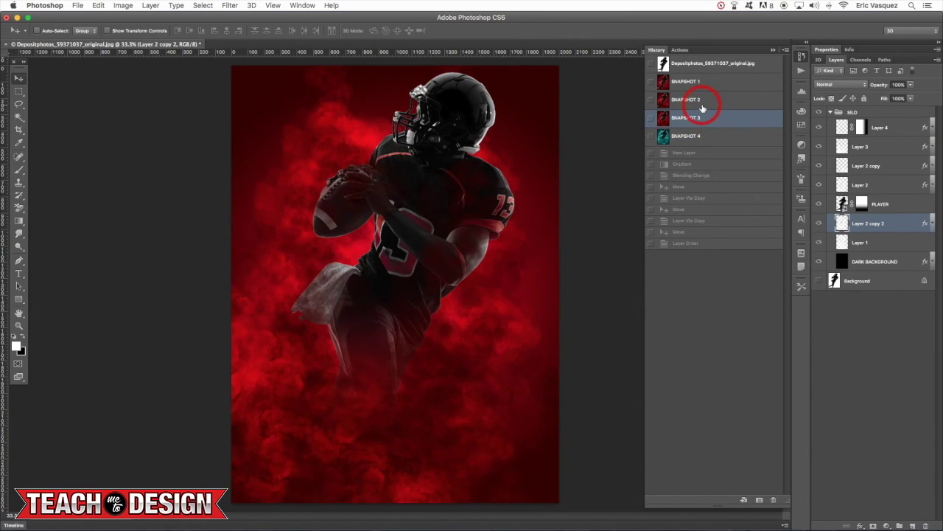
click(702, 100)
click(701, 81)
click(704, 64)
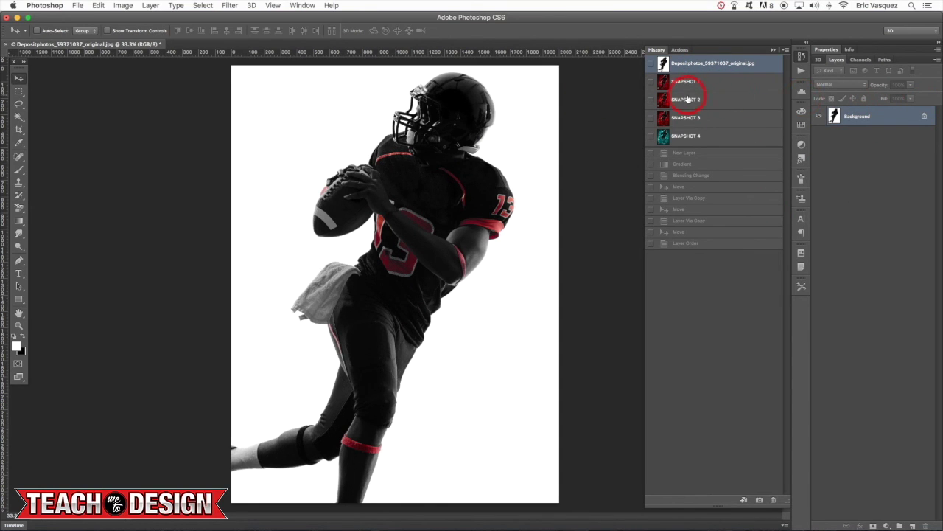
click(693, 136)
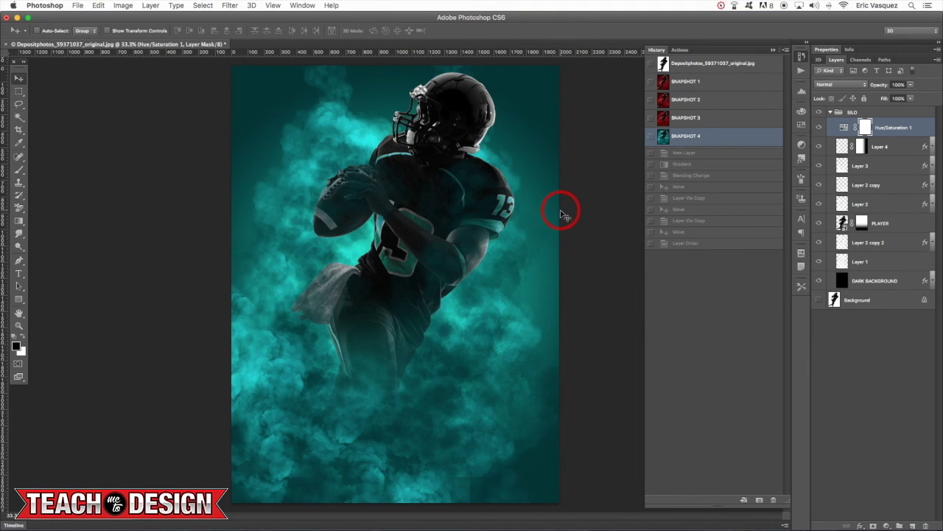
click(842, 114)
click(831, 111)
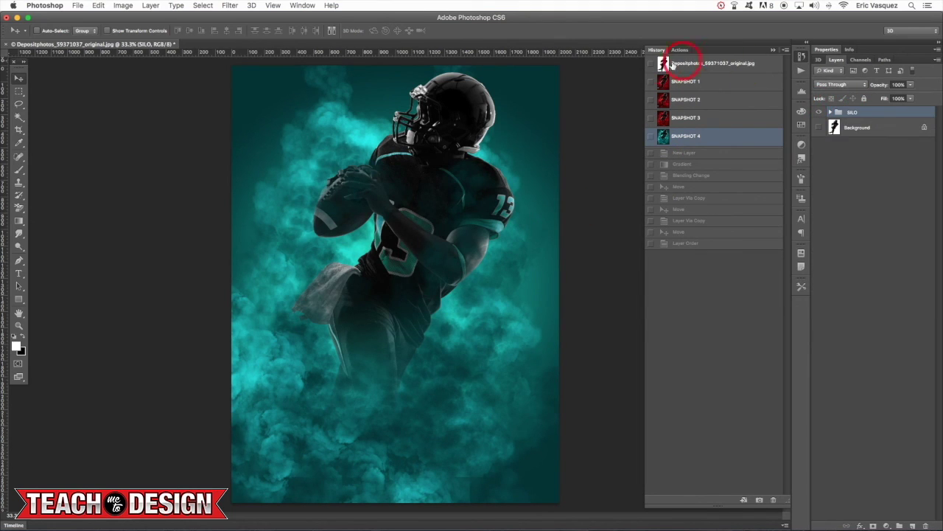